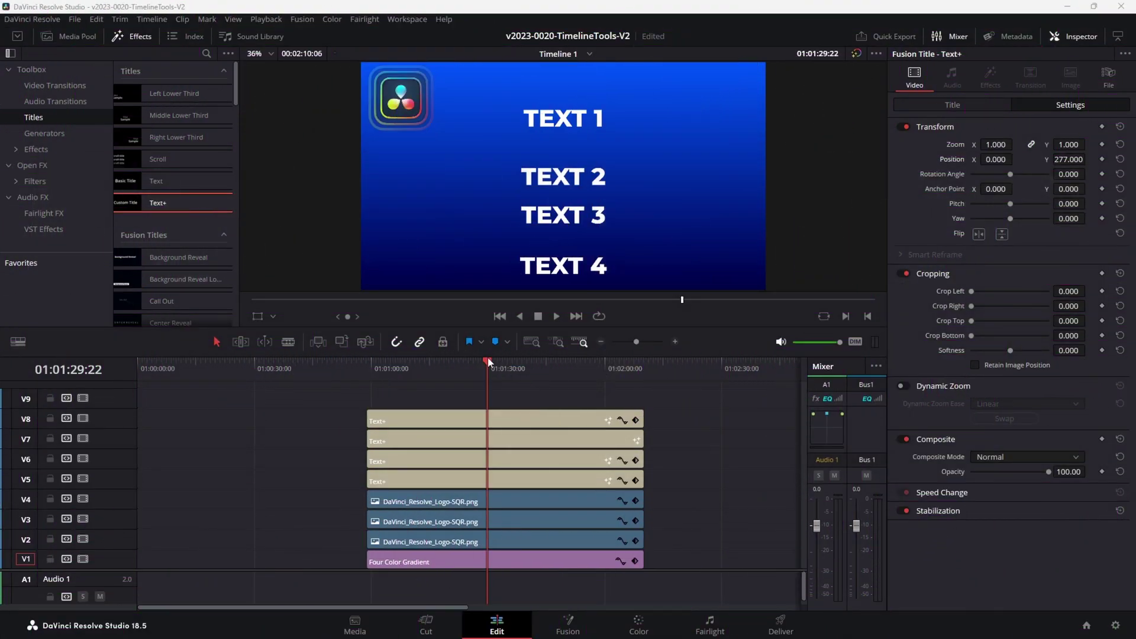
# - Put the playhead at 01:01:38:10, select the title, logo and gradient clips, and shift TEXT 1 right
pyautogui.moveTo(487, 357); pyautogui.dragTo(521, 360)
pyautogui.moveTo(525, 407); pyautogui.dragTo(515, 481)
pyautogui.click(482, 506)
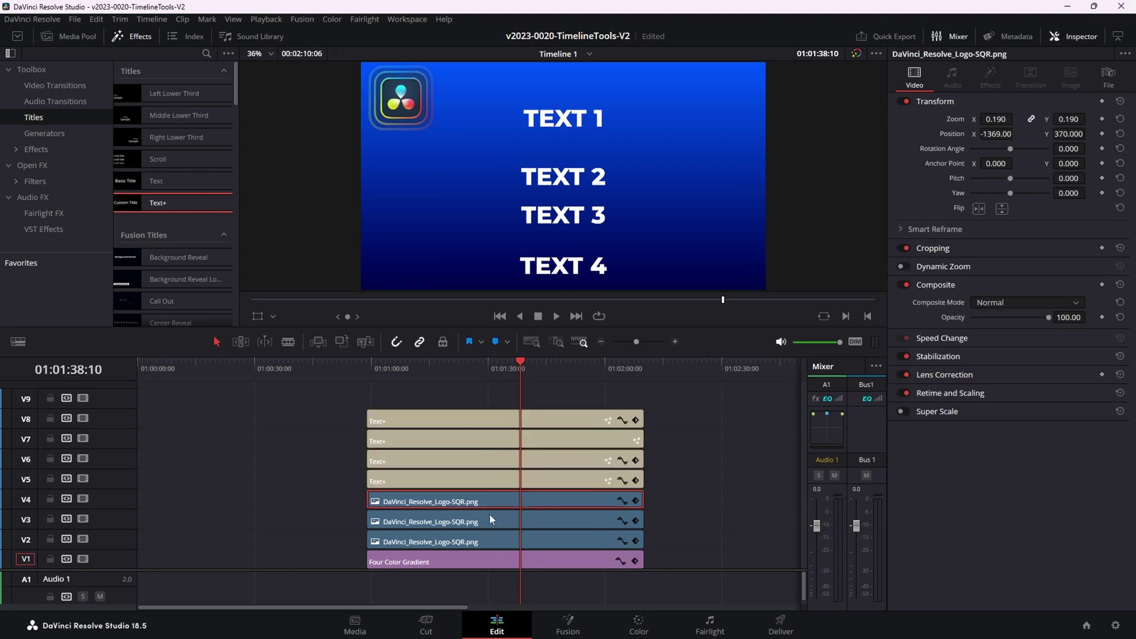
pyautogui.click(489, 515)
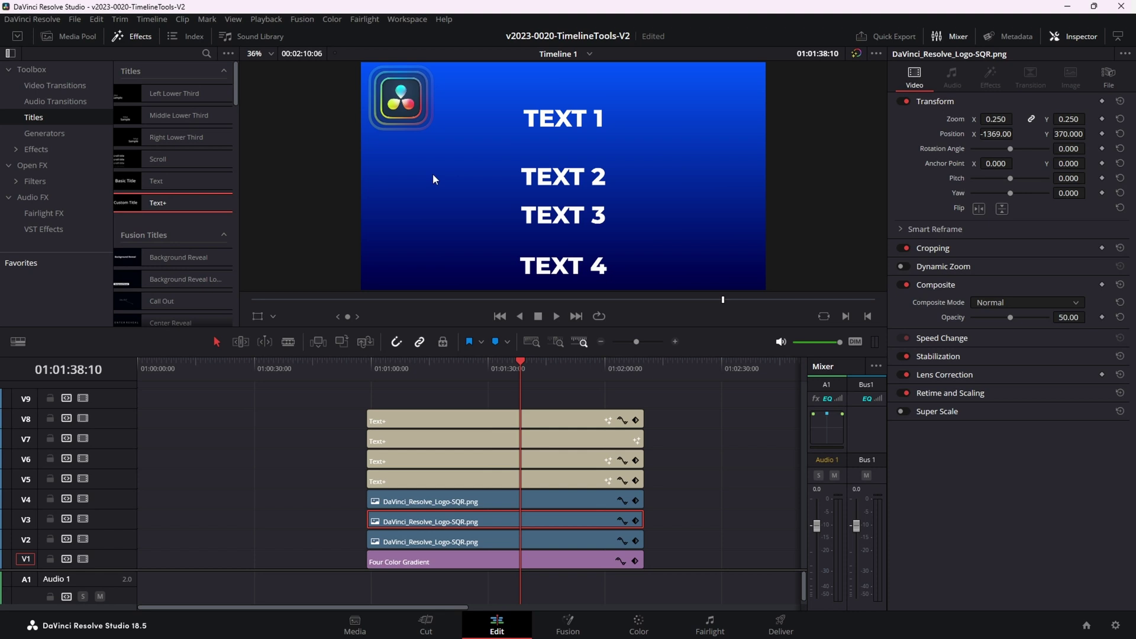
pyautogui.click(525, 566)
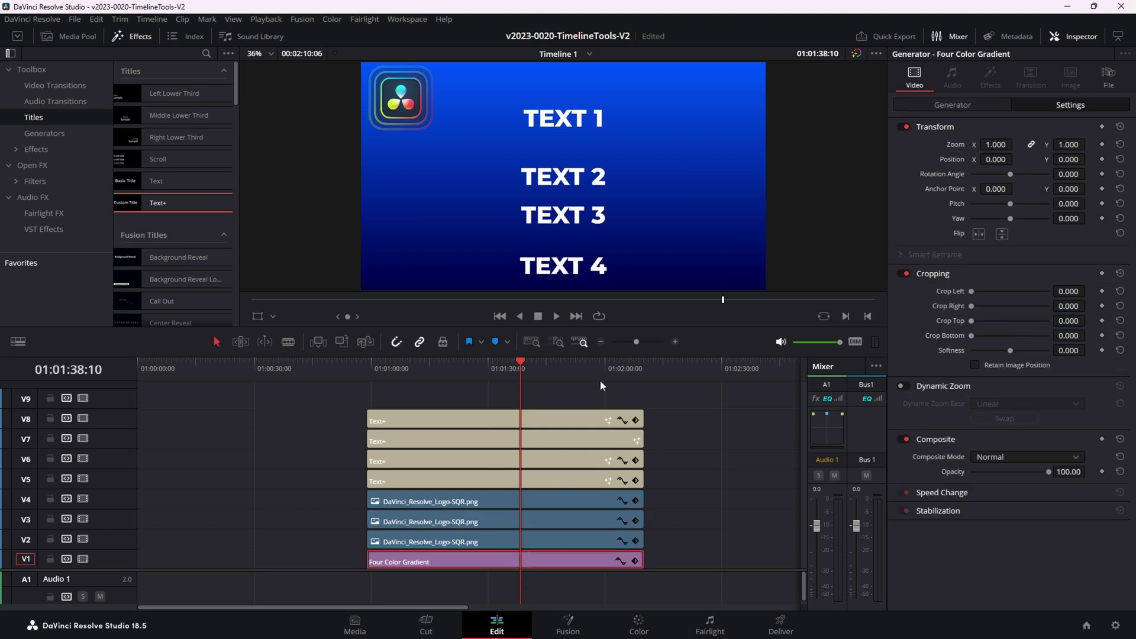
pyautogui.moveTo(532, 161); pyautogui.dragTo(609, 160)
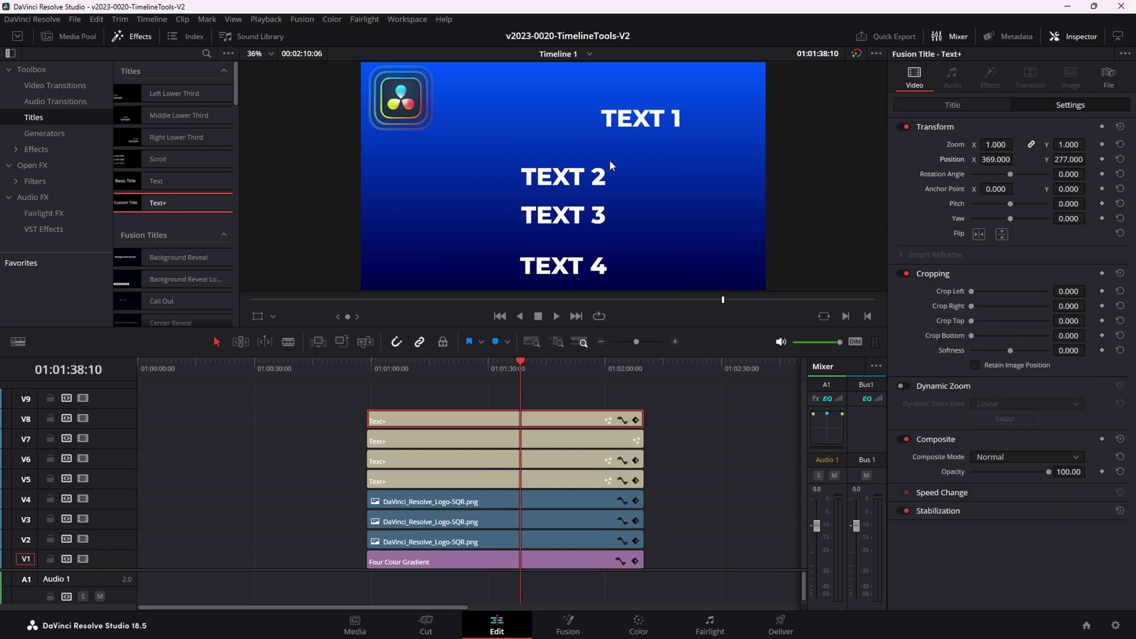
# - Run the WJTimeline script from Workspace > Scripts to bring up Timeline Tools
pyautogui.click(407, 20)
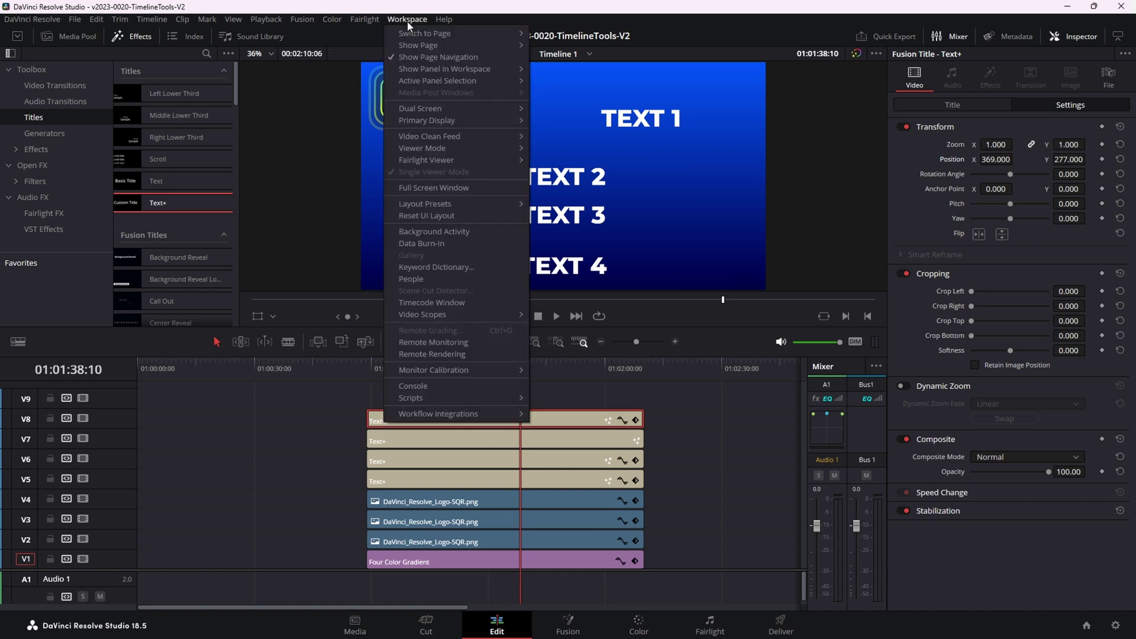
pyautogui.moveTo(435, 397)
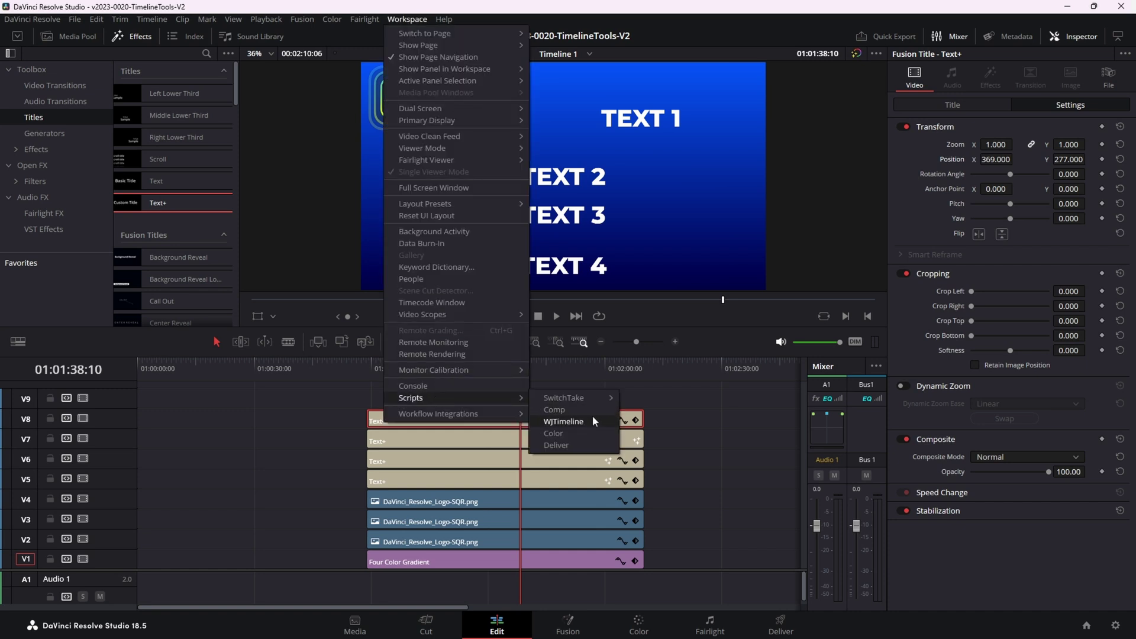
pyautogui.click(564, 422)
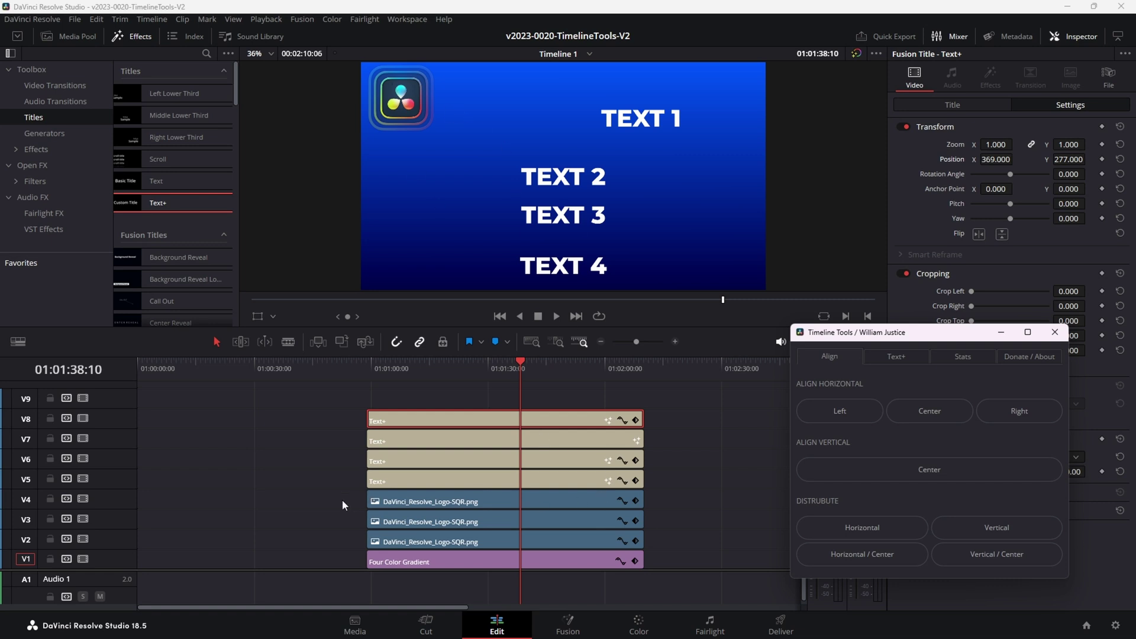
# - Disable the three logo clips and the Four Color Gradient clip
pyautogui.moveTo(342, 499); pyautogui.dragTo(580, 569)
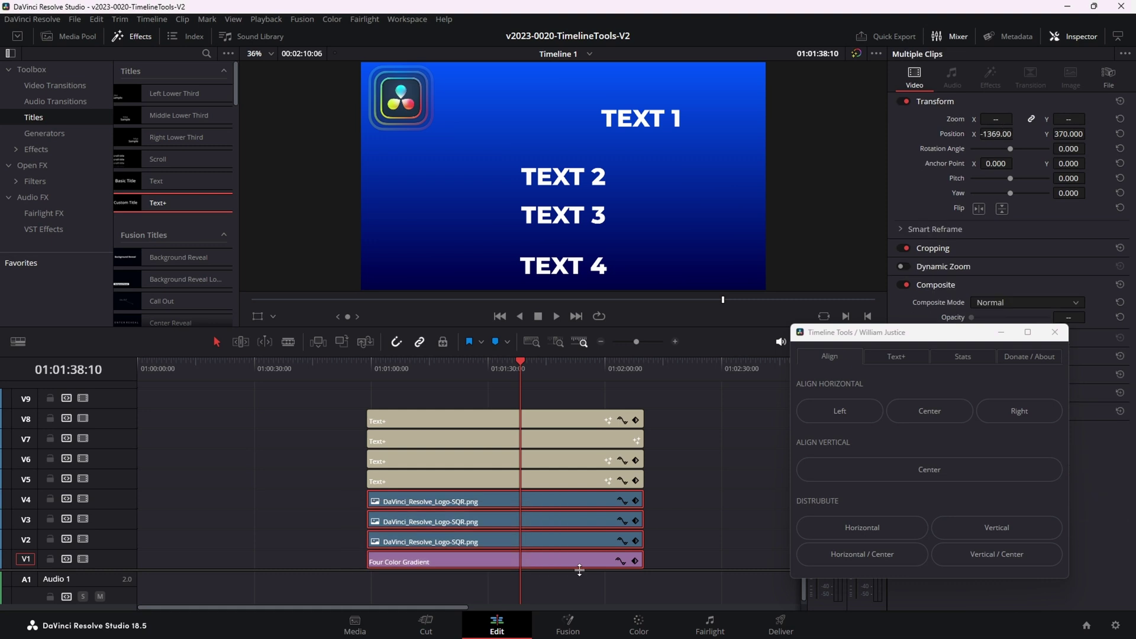
pyautogui.press('d')
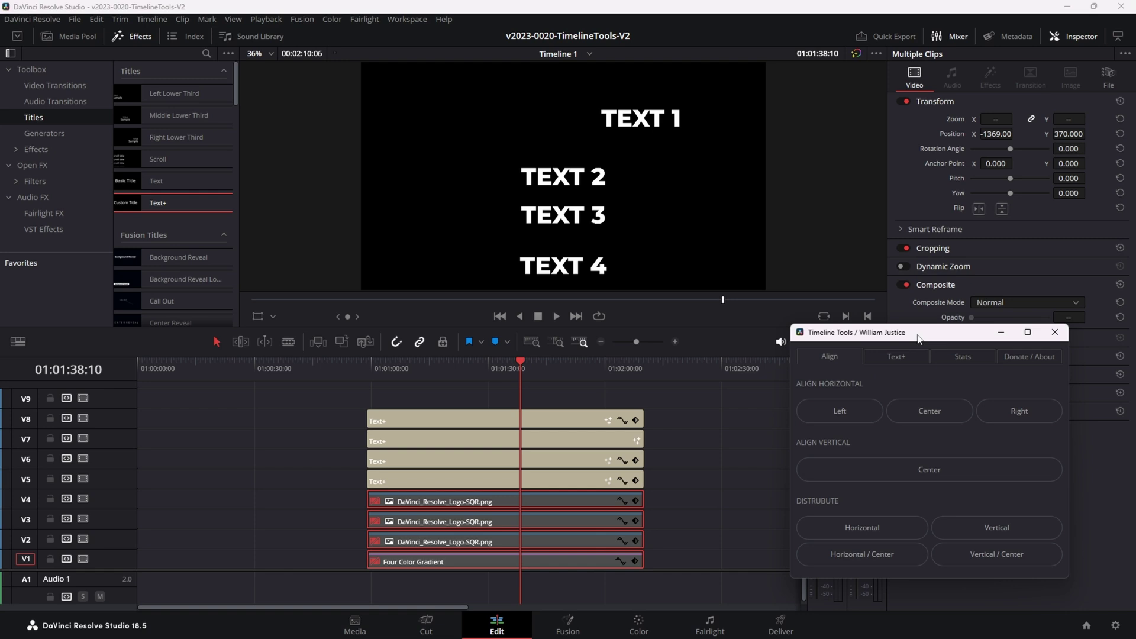
pyautogui.moveTo(917, 336); pyautogui.dragTo(911, 322)
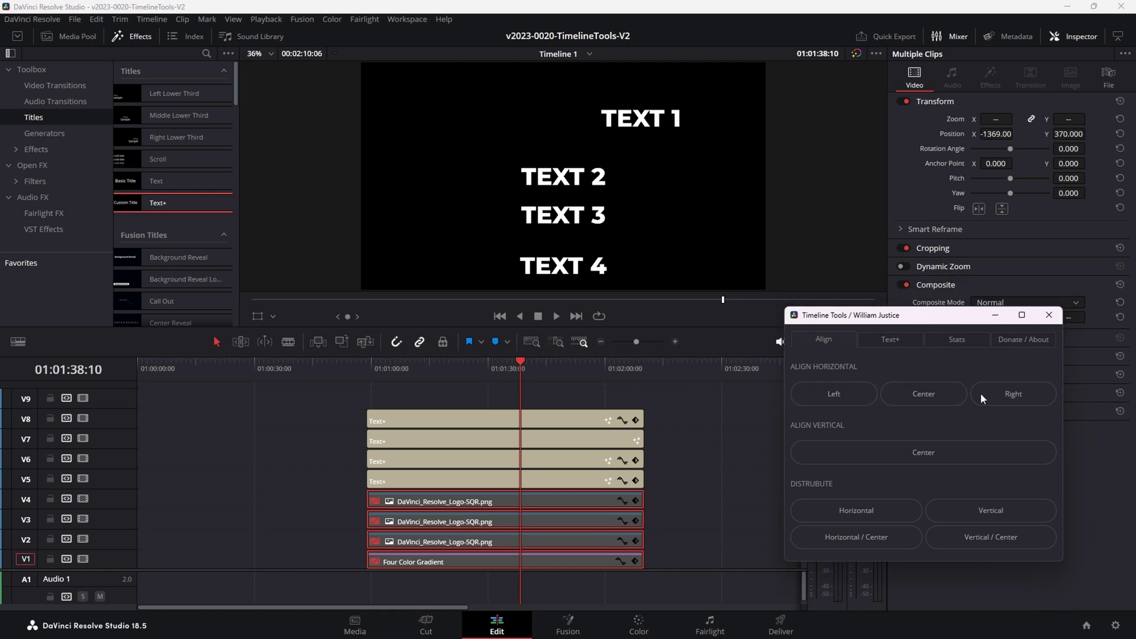
# - Set TEXT 1 Position X to -858 and Align Left the other titles to it
pyautogui.click(1008, 396)
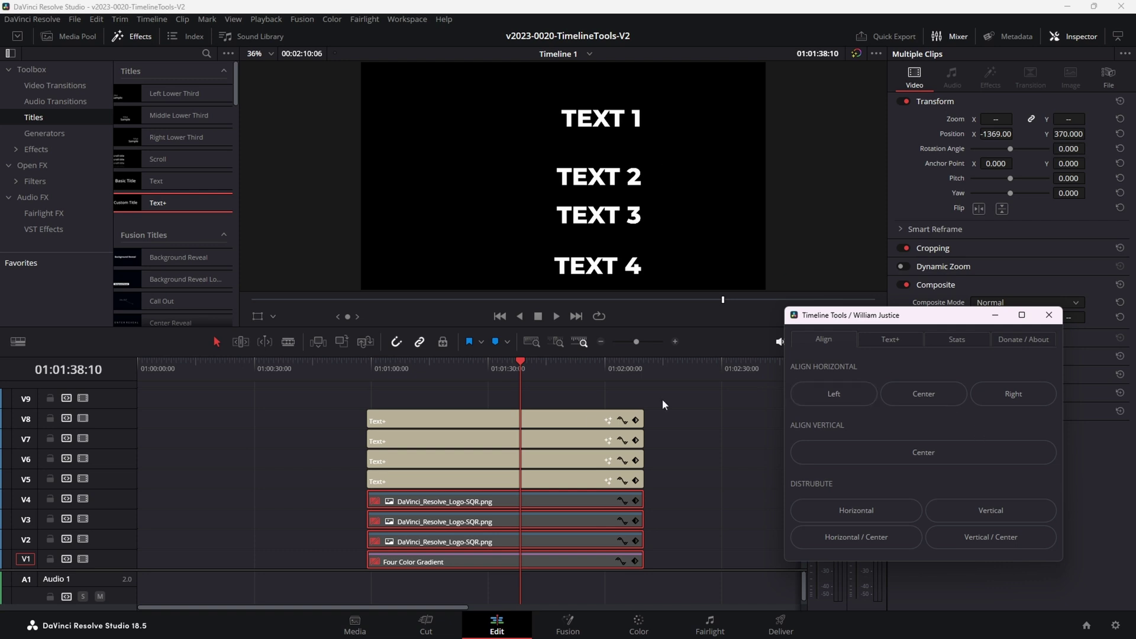
pyautogui.click(580, 421)
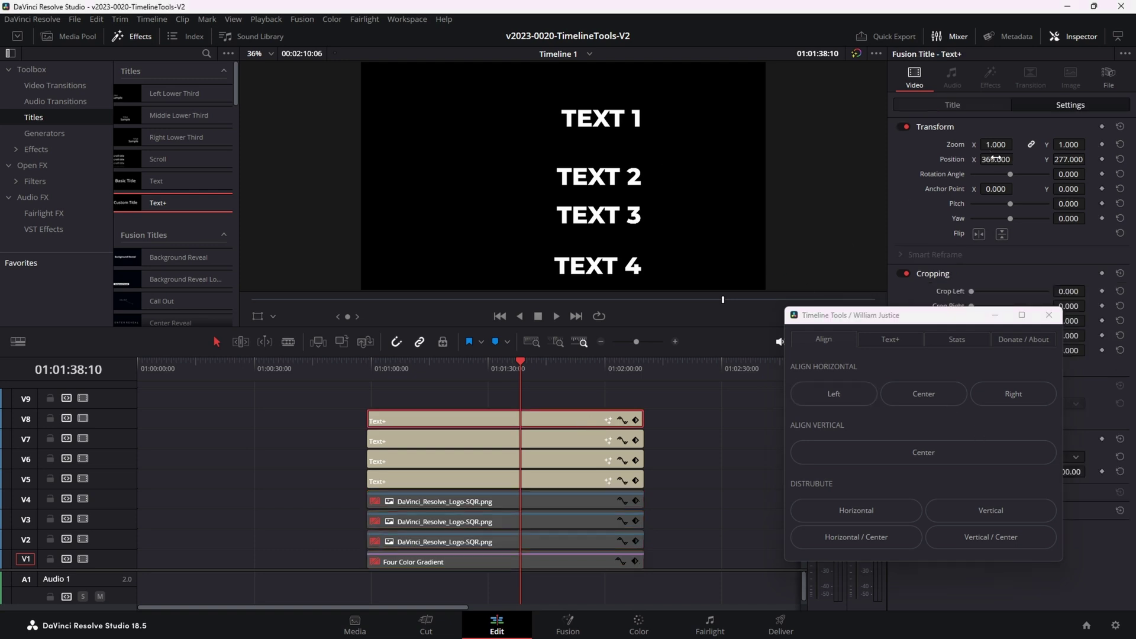
pyautogui.moveTo(996, 159); pyautogui.dragTo(1018, 159)
pyautogui.click(834, 393)
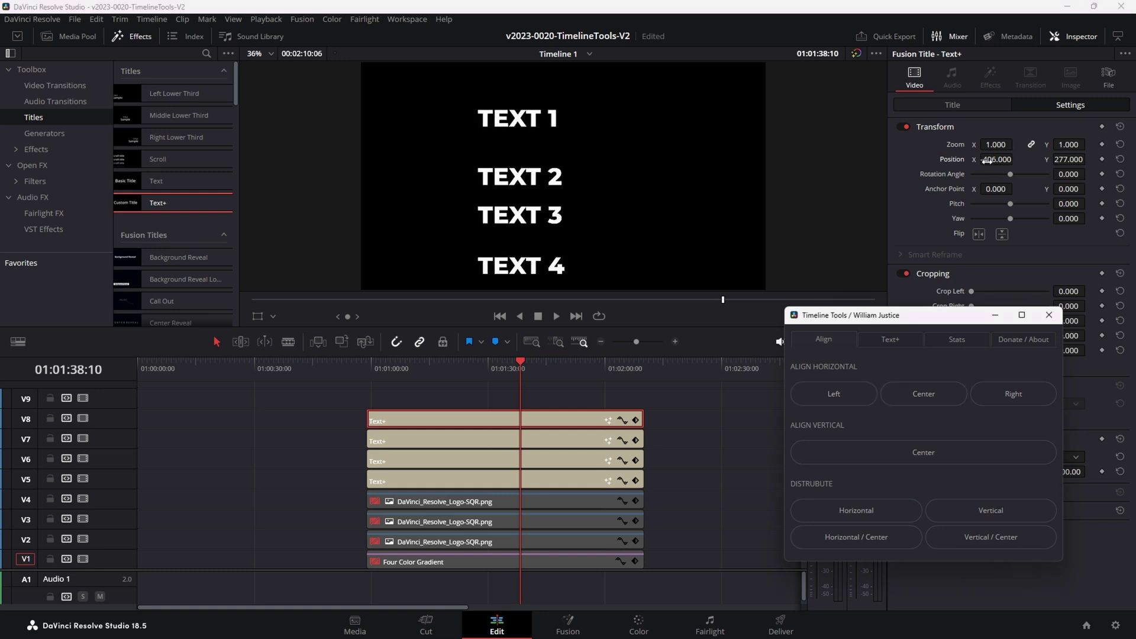
pyautogui.moveTo(1008, 157); pyautogui.dragTo(1000, 159)
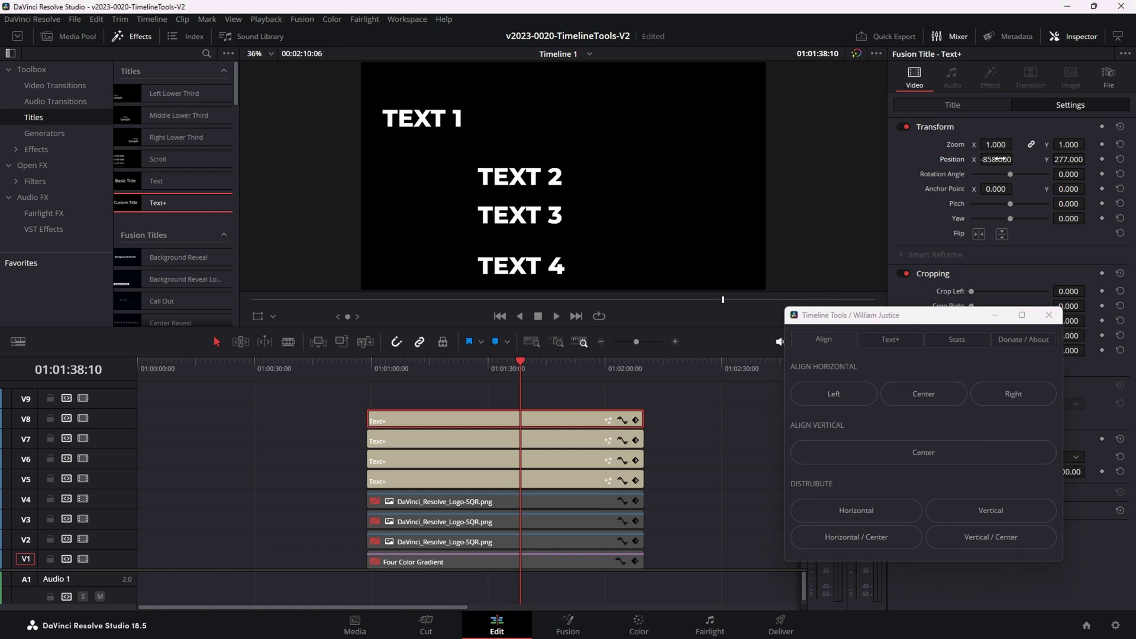
pyautogui.click(847, 395)
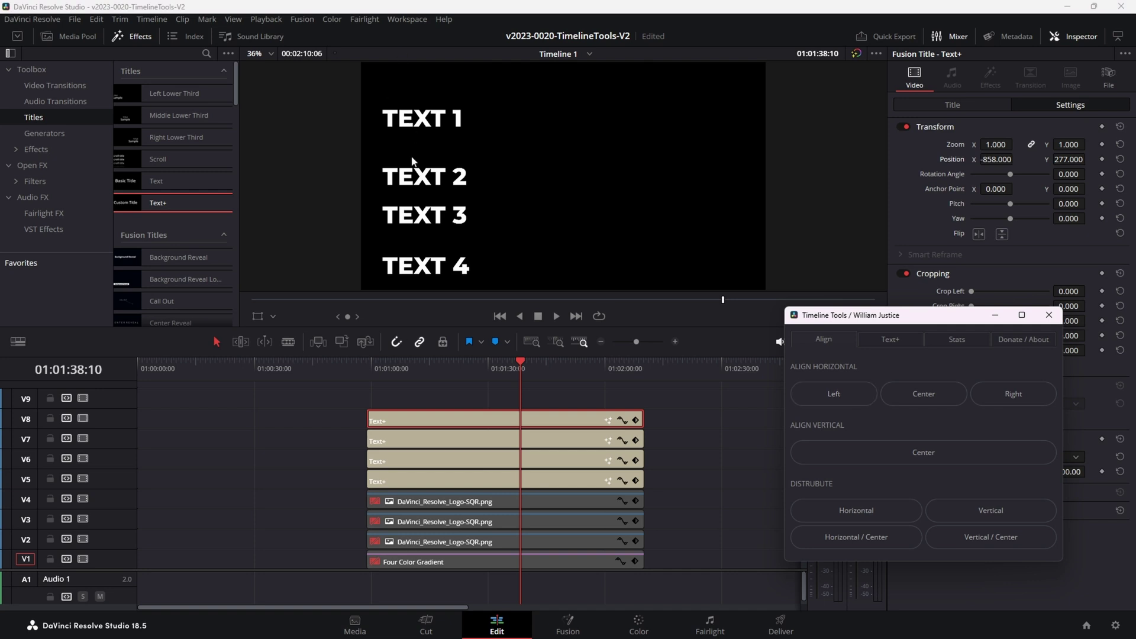
# - Distribute the titles vertically, lower TEXT 1 to Y 158.5, then apply Distribute Vertical / Center
pyautogui.moveTo(927, 315); pyautogui.dragTo(928, 307)
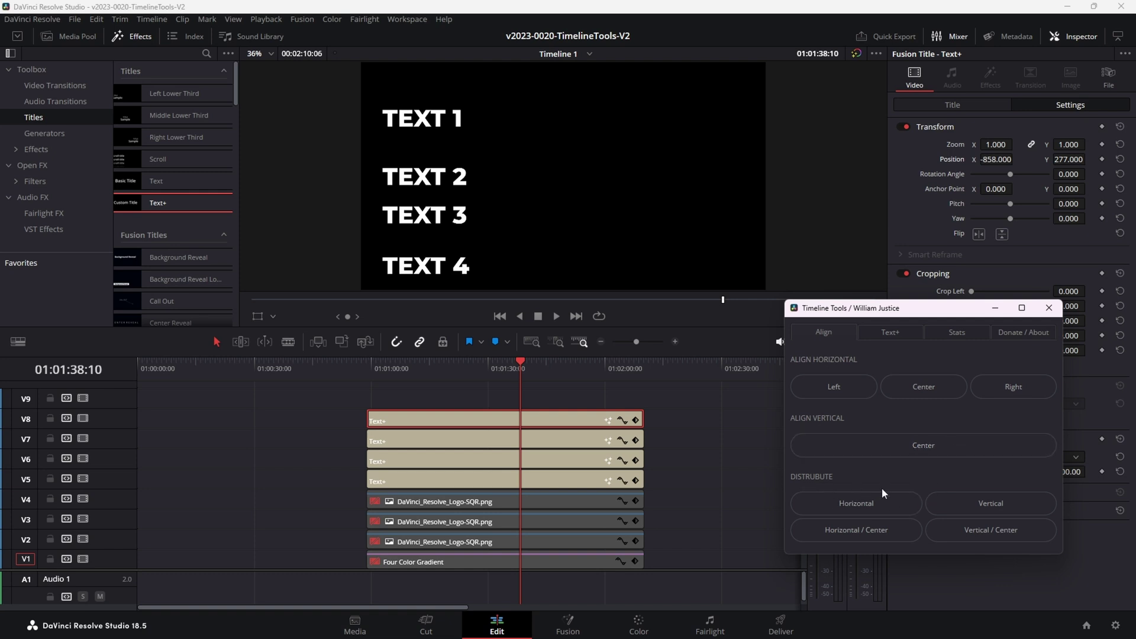
pyautogui.click(988, 504)
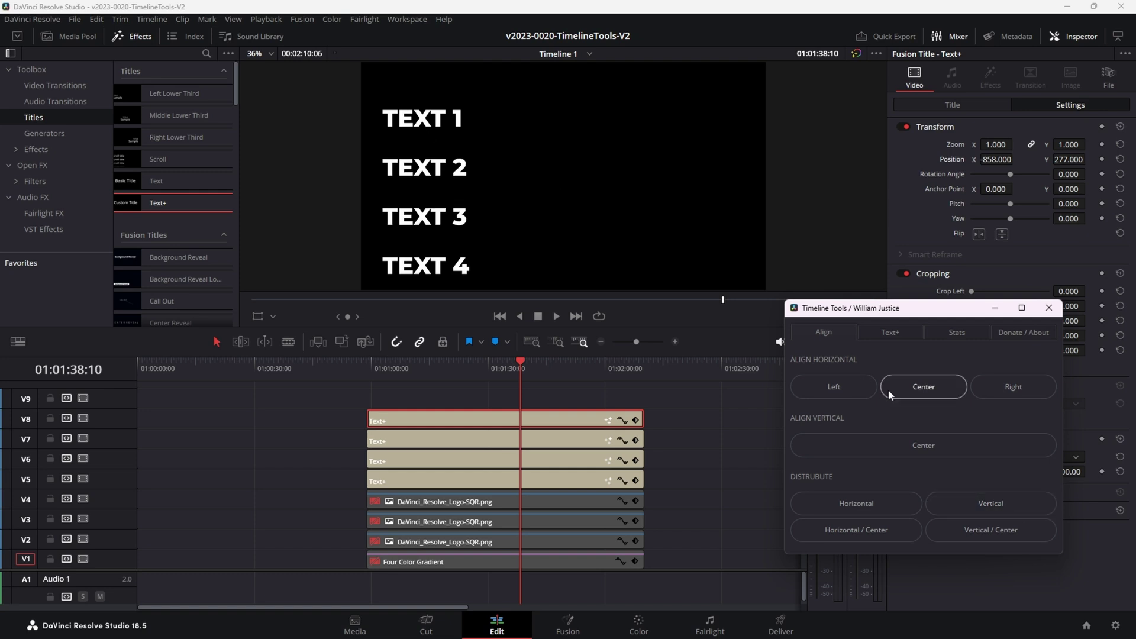
pyautogui.click(982, 533)
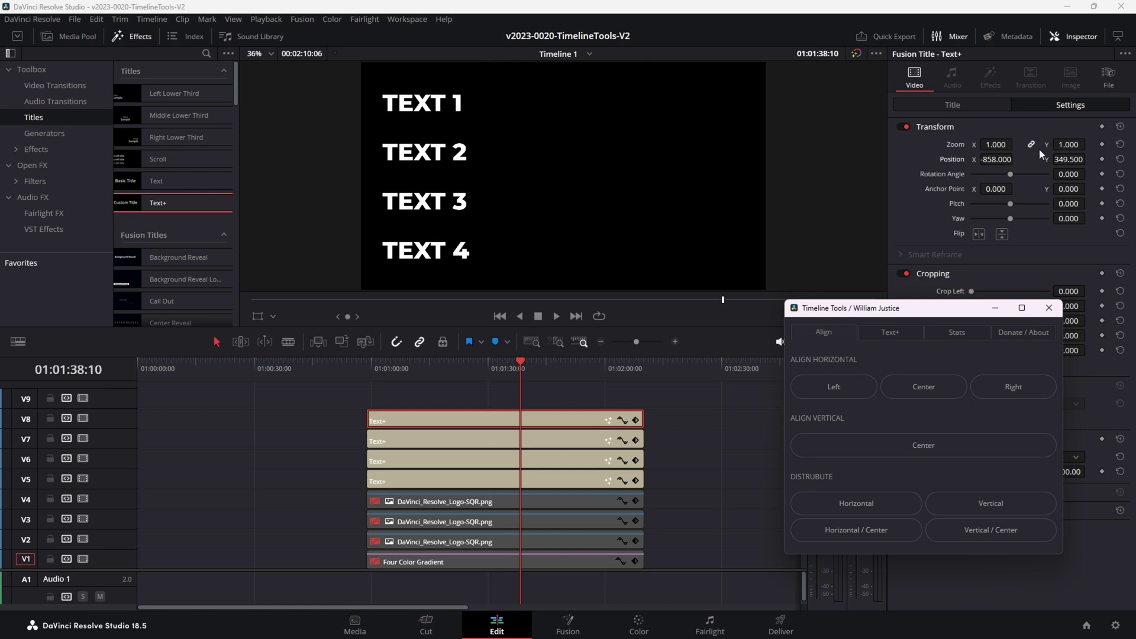
pyautogui.moveTo(1059, 157); pyautogui.dragTo(1053, 197)
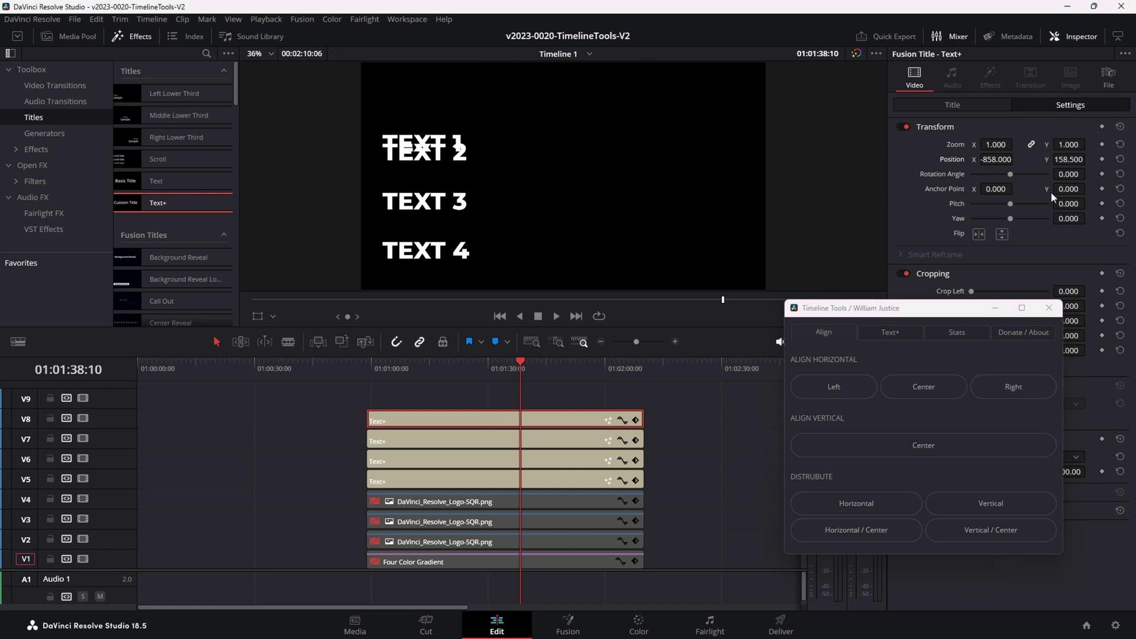
pyautogui.click(999, 532)
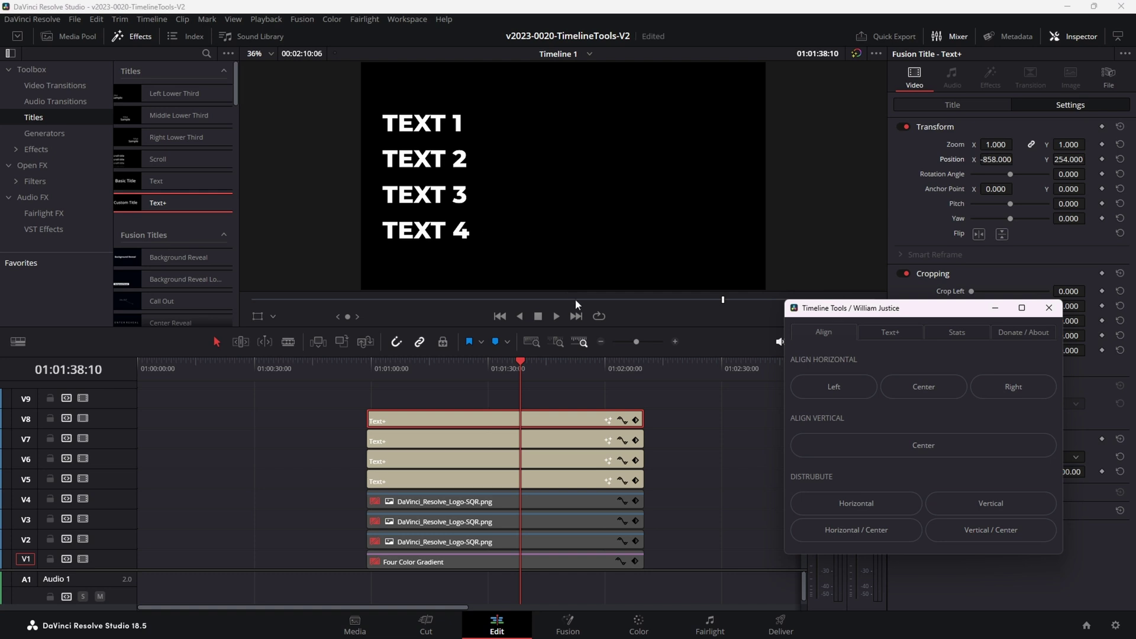
# - Move TEXT 1 to Position X -255 and align all four titles to one height
pyautogui.moveTo(996, 159); pyautogui.dragTo(1047, 174)
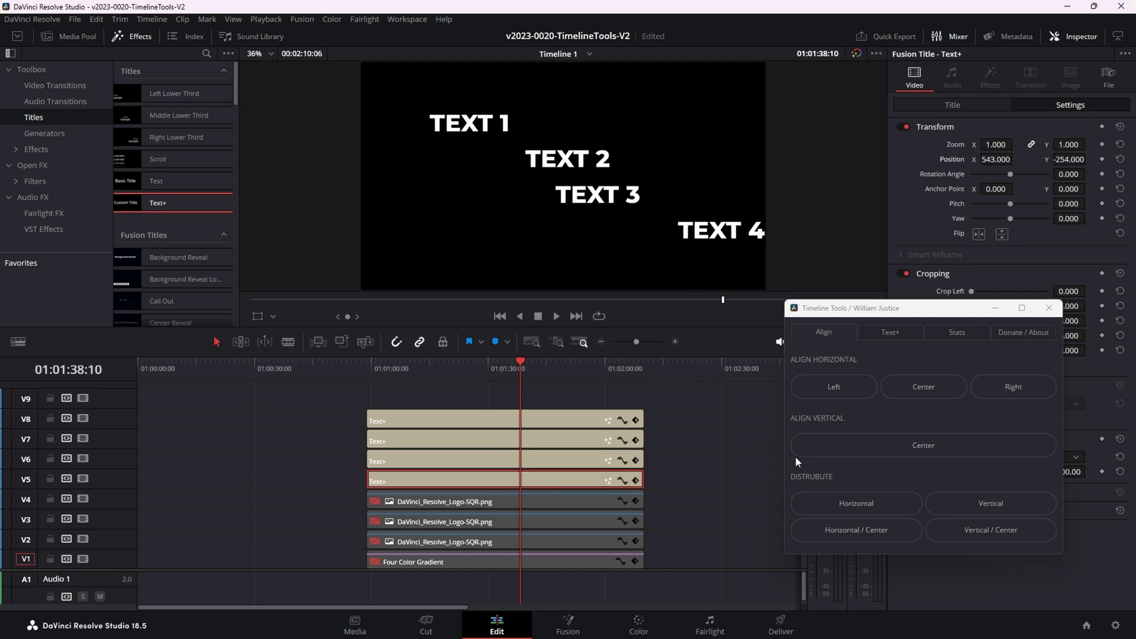
pyautogui.moveTo(865, 302); pyautogui.dragTo(865, 297)
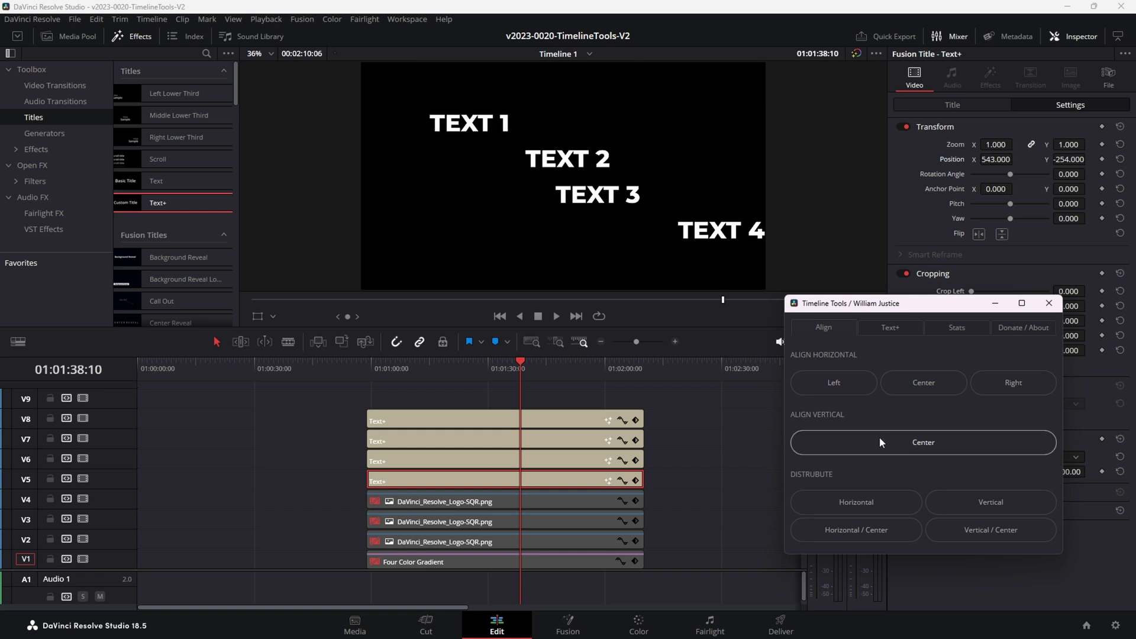
pyautogui.click(929, 444)
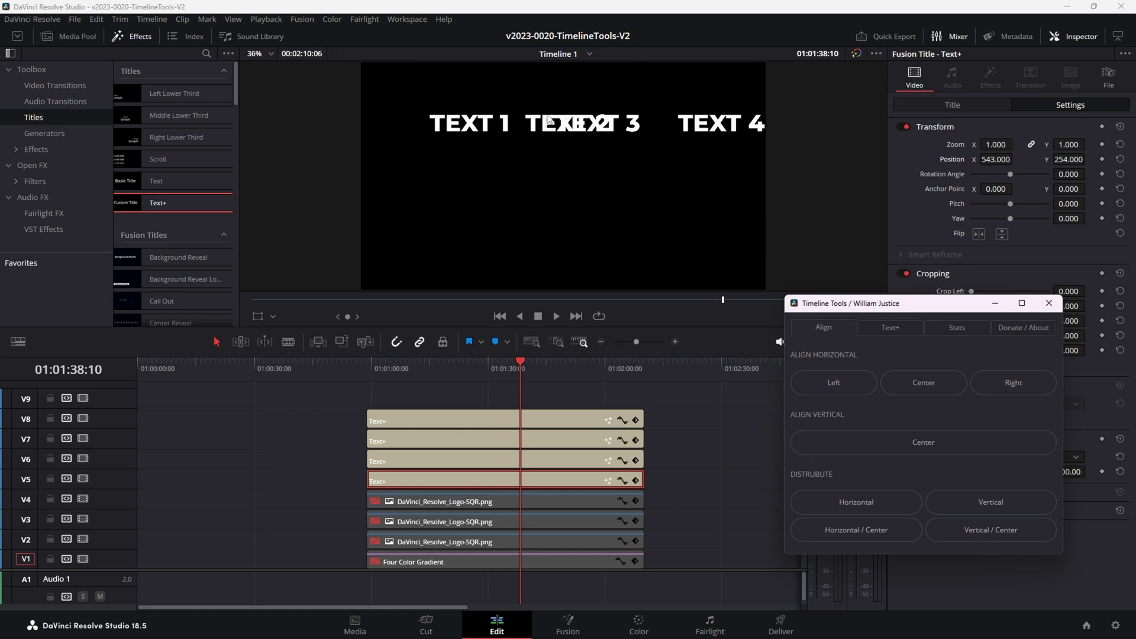
# - Retitle TEXT 1 as T1 and the V7 title as T4, then Distribute Horizontal
pyautogui.click(592, 421)
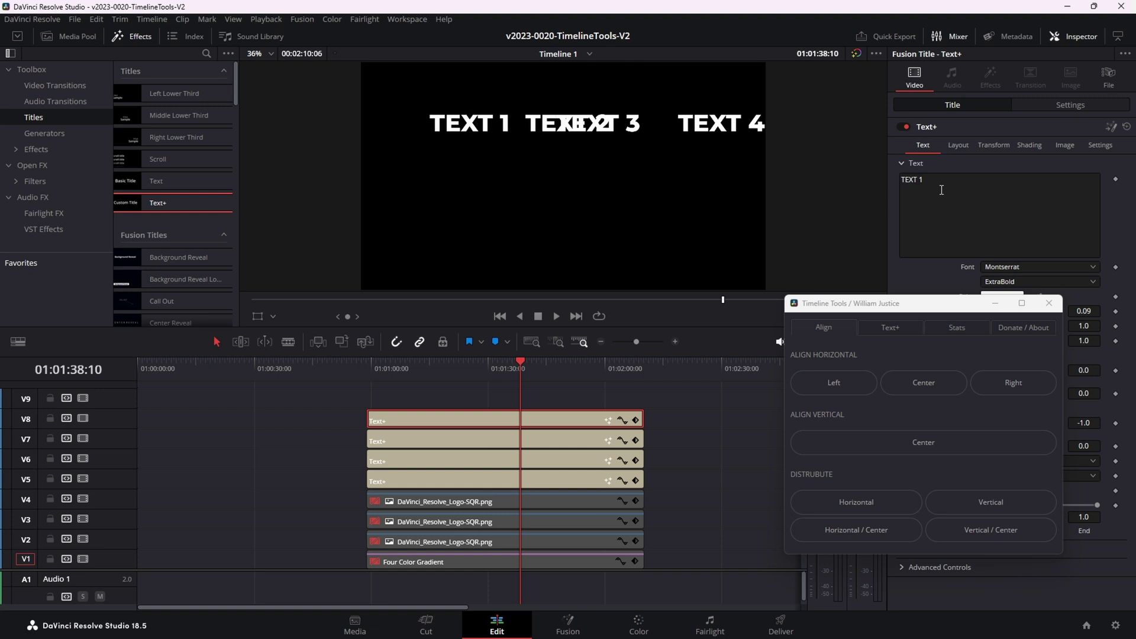
pyautogui.write('T1')
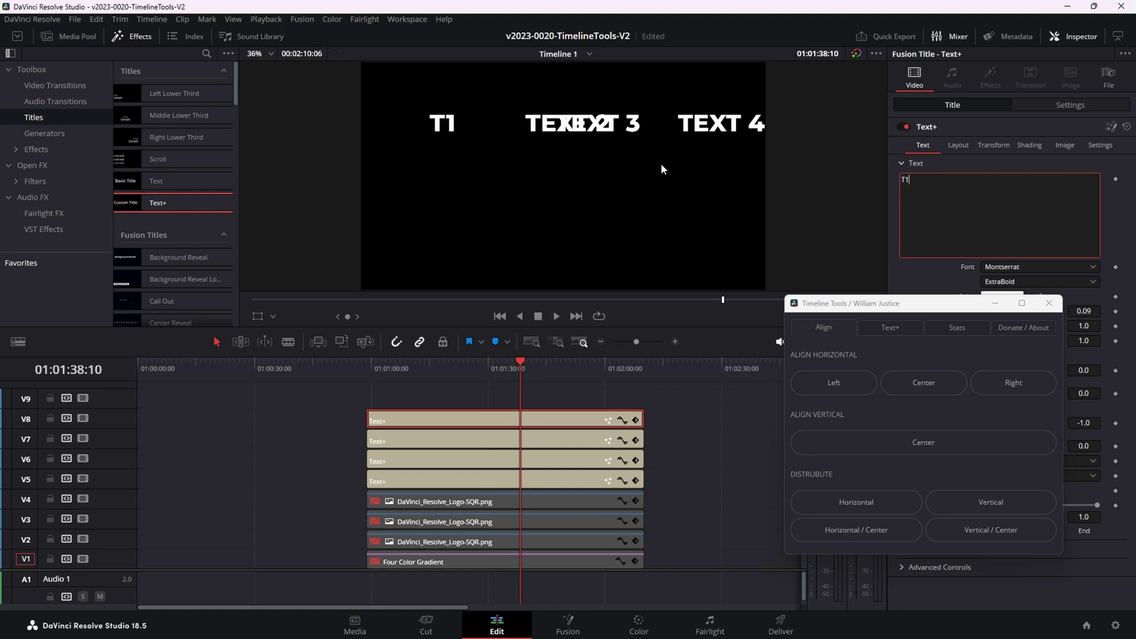
pyautogui.click(491, 441)
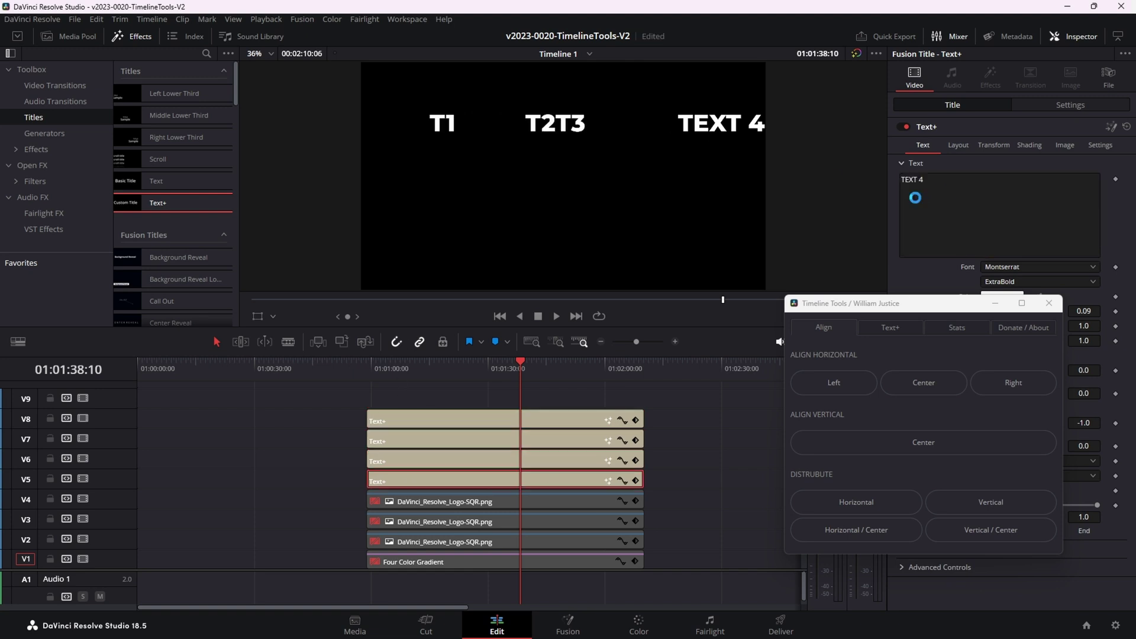
pyautogui.write('T4')
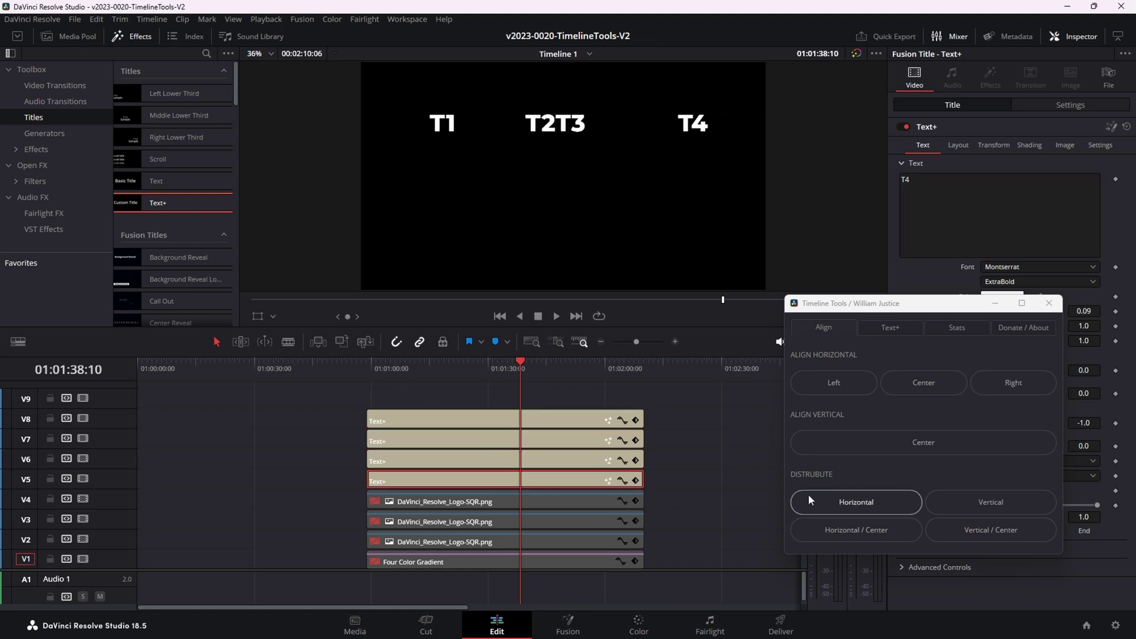
pyautogui.click(857, 504)
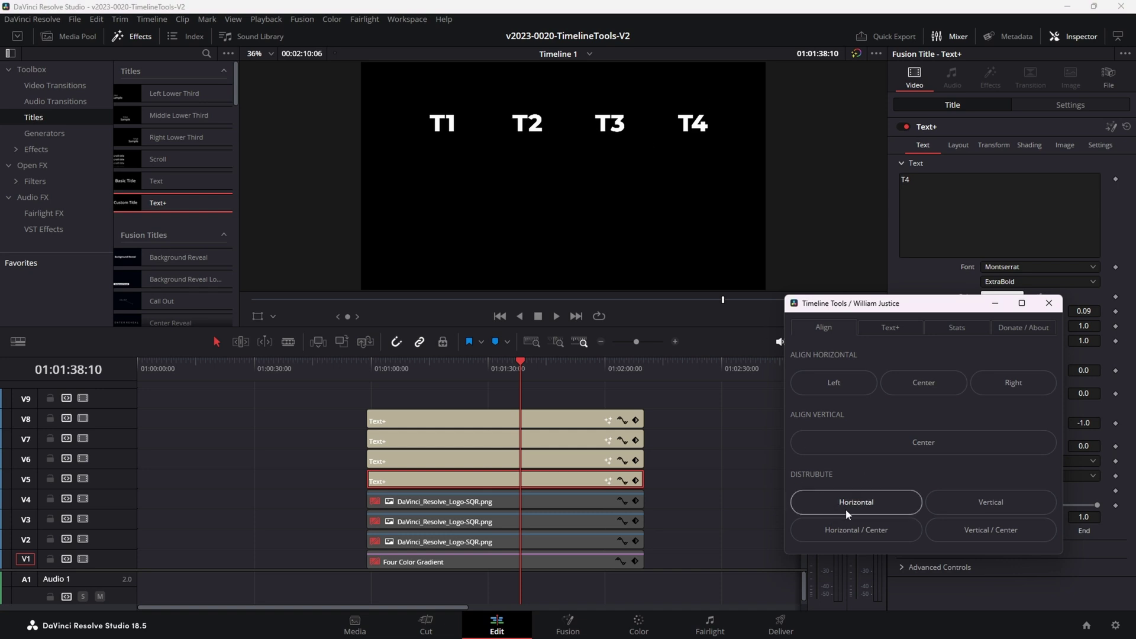
# - Shift T1 and T4 outward by changing their Position X in the Inspector
pyautogui.click(601, 424)
pyautogui.click(1070, 104)
pyautogui.moveTo(999, 159); pyautogui.dragTo(1016, 159)
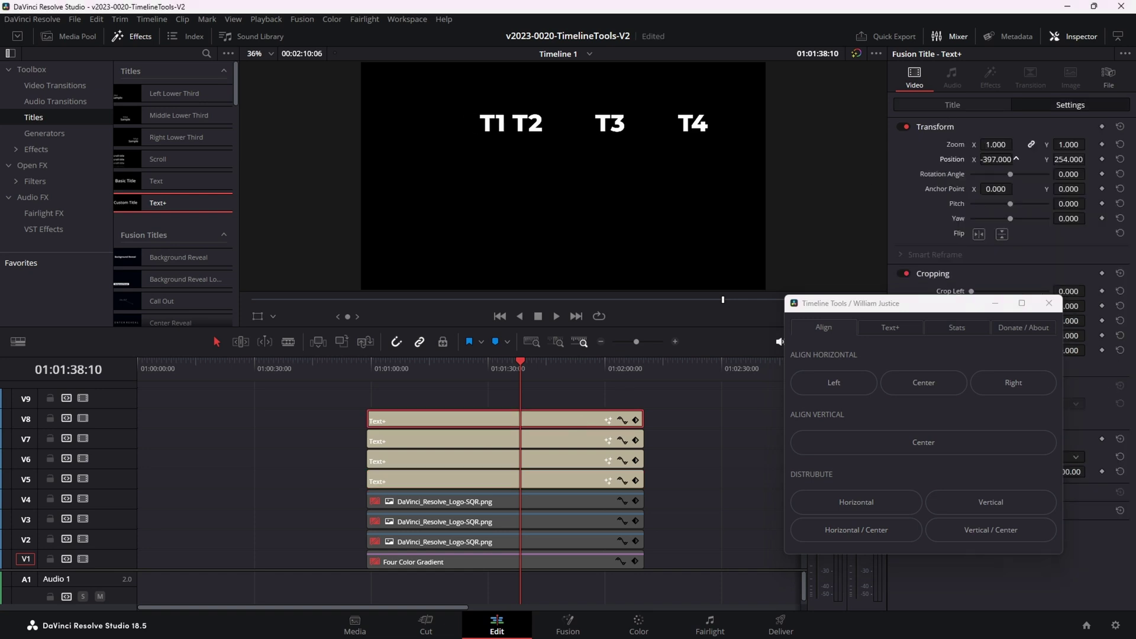
pyautogui.click(548, 482)
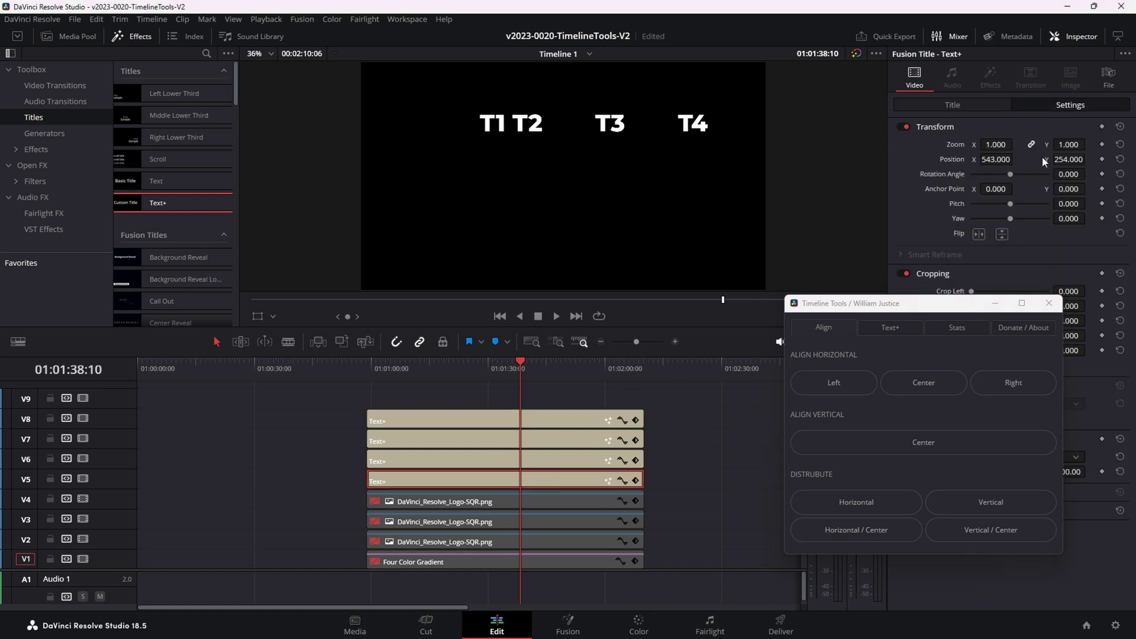
pyautogui.moveTo(999, 159); pyautogui.dragTo(1018, 159)
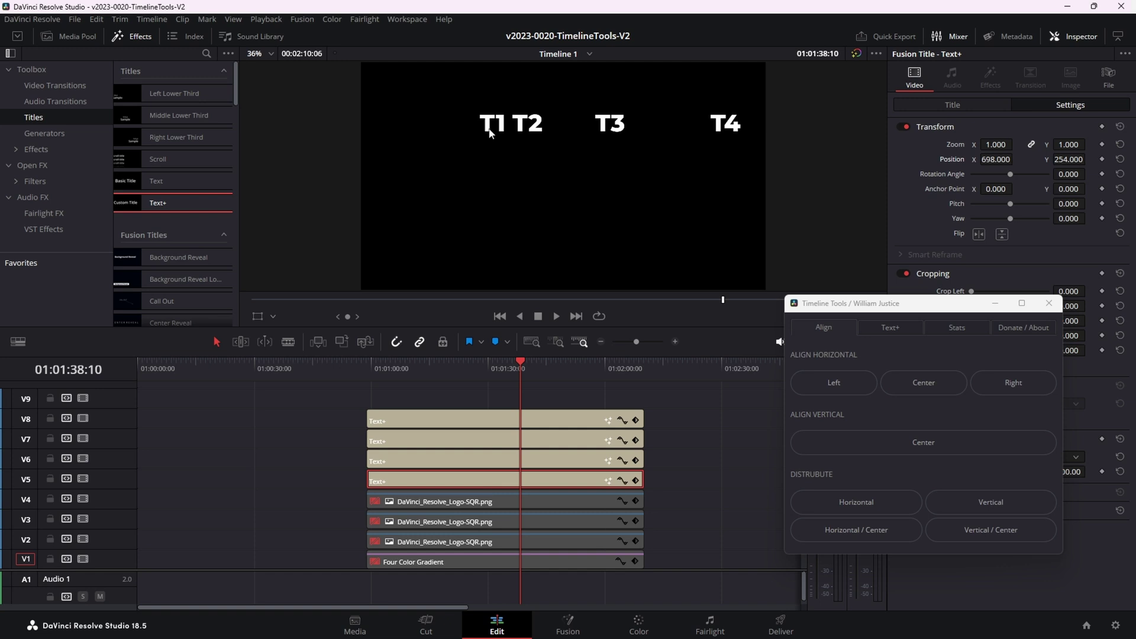
# - Redistribute horizontally, save, then apply Horizontal / Center and Align Vertical Center
pyautogui.click(864, 508)
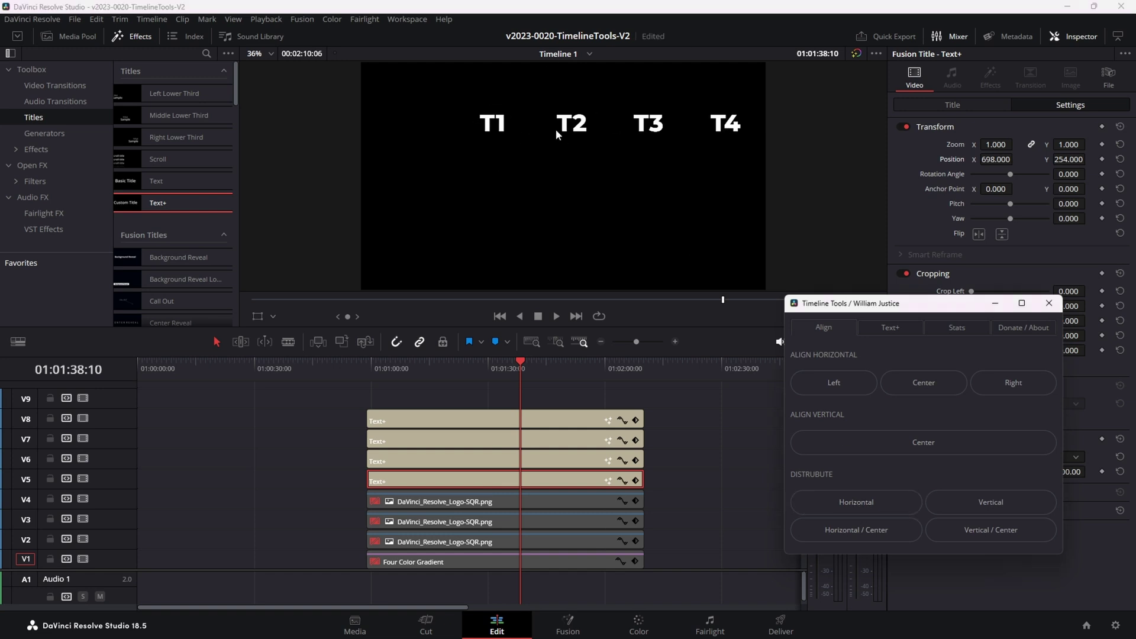
pyautogui.hotkey('ctrl', 's')
pyautogui.click(849, 532)
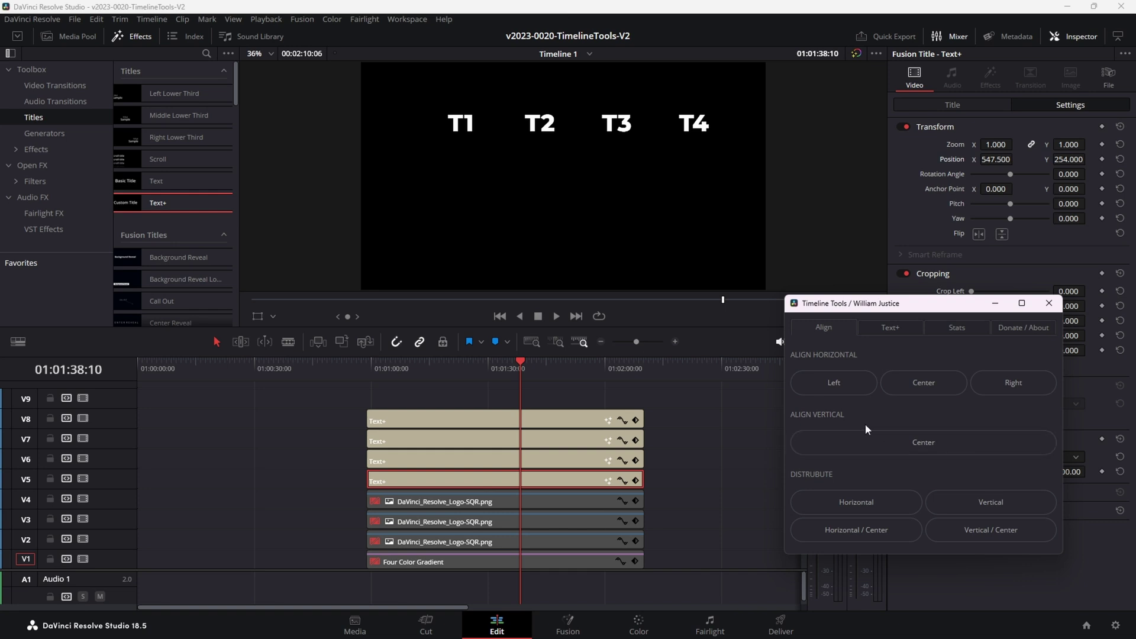
pyautogui.click(942, 437)
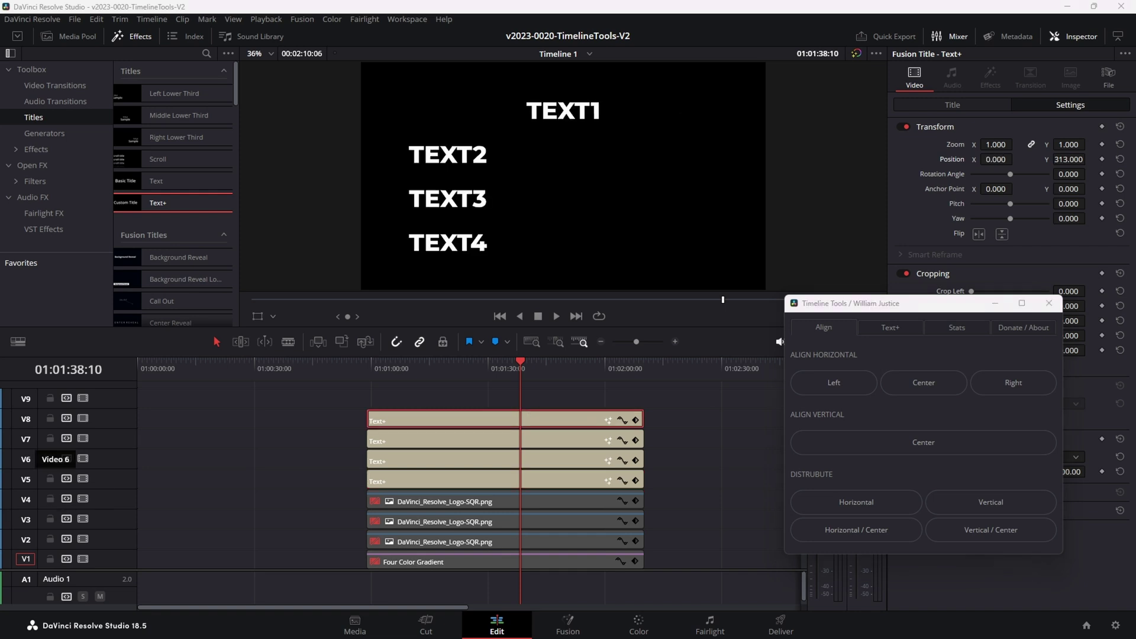
# - Centre-align the stacked titles and set the Text+ colour filter to Any Clip Color
pyautogui.click(923, 442)
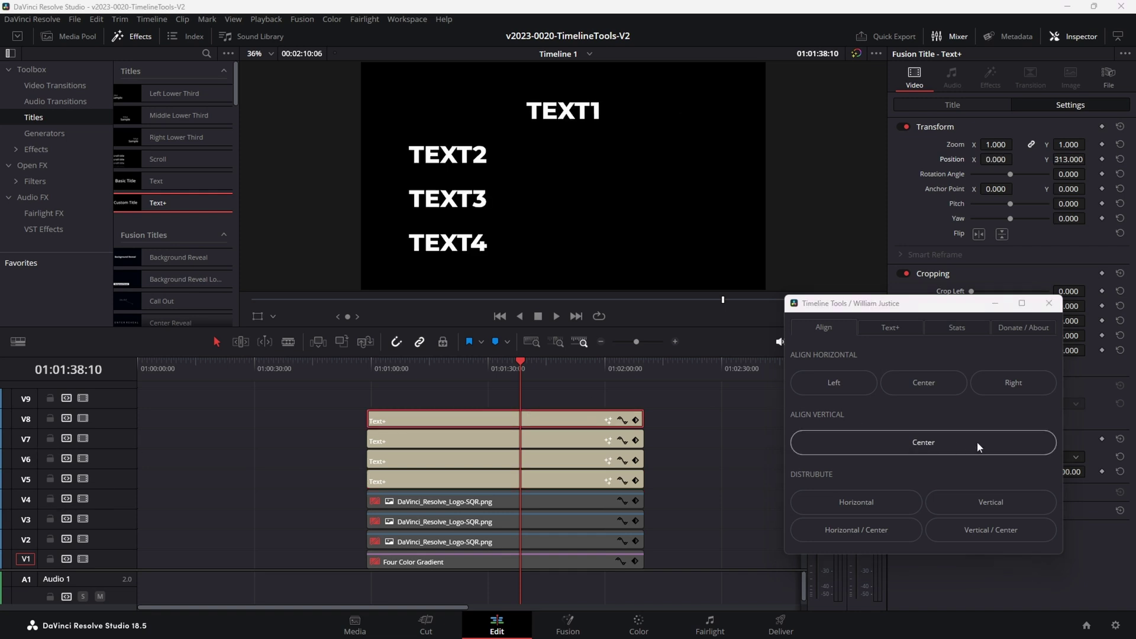
pyautogui.click(890, 326)
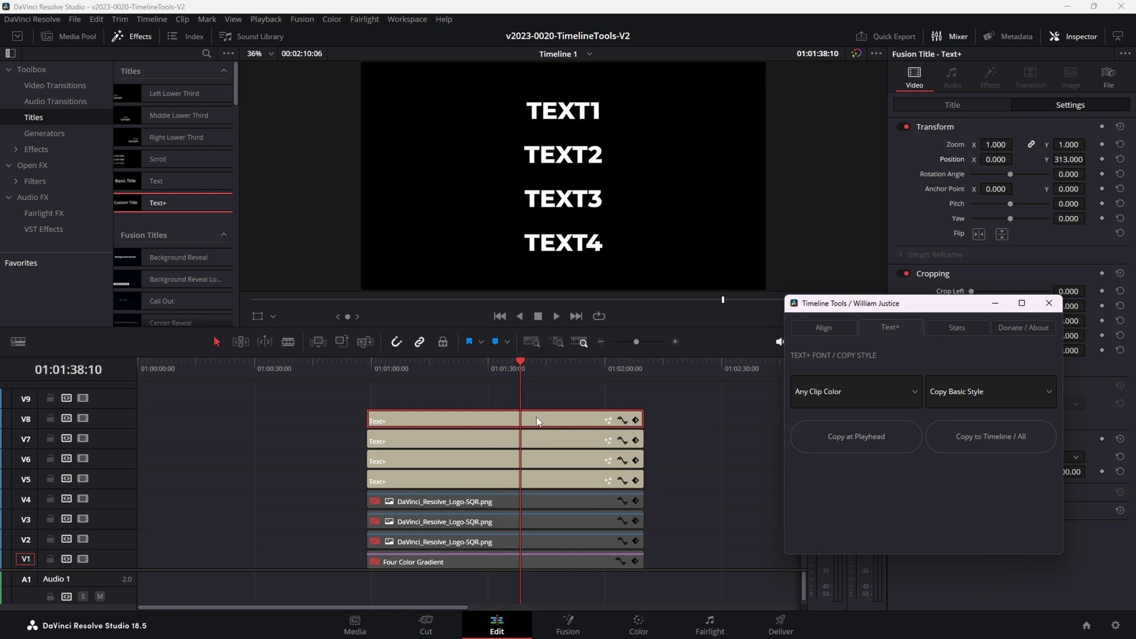
pyautogui.click(518, 420)
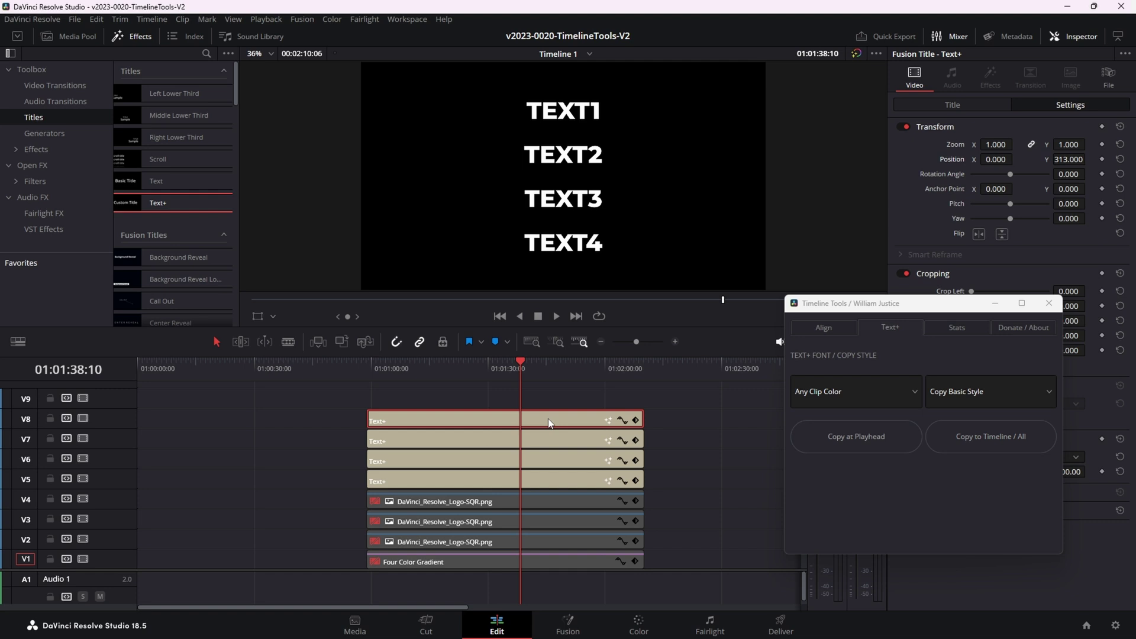
pyautogui.click(841, 392)
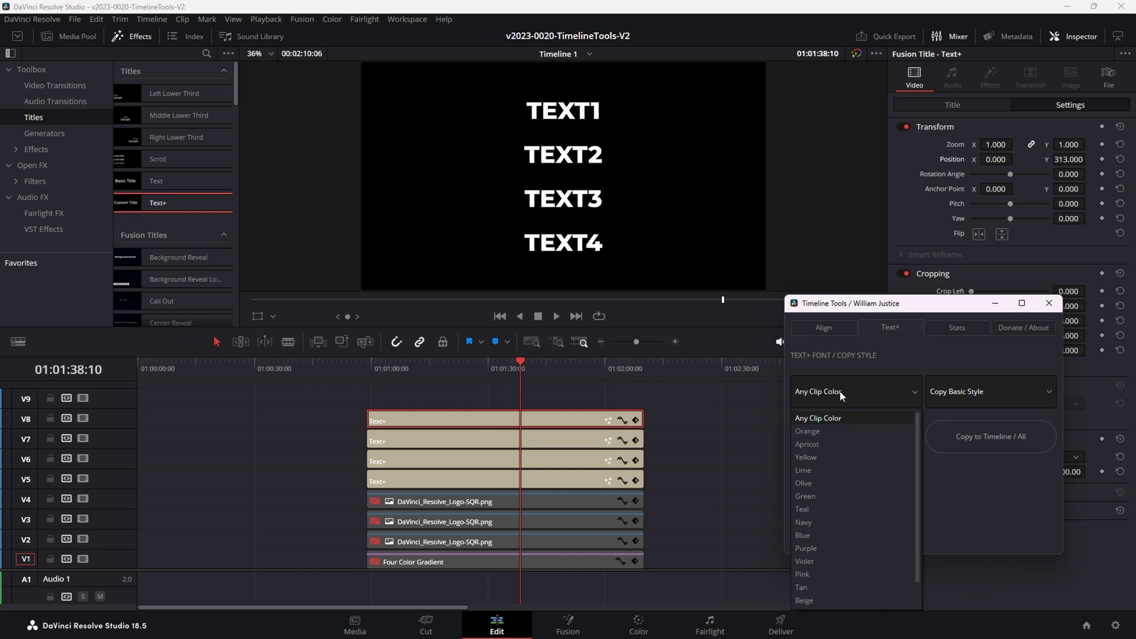
pyautogui.click(836, 429)
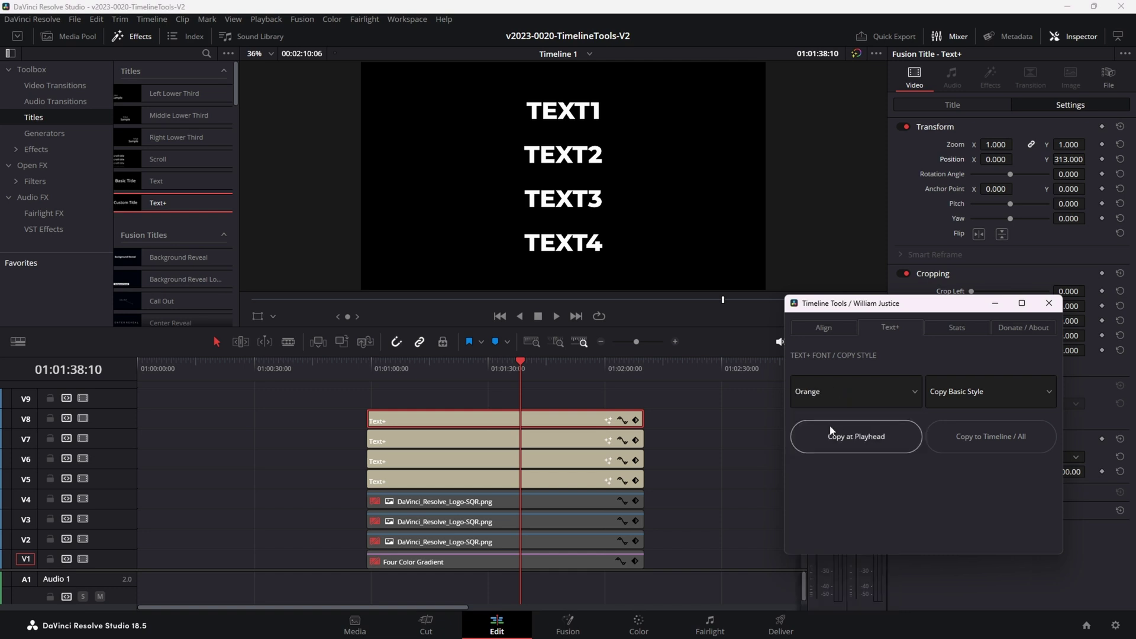
pyautogui.click(553, 422)
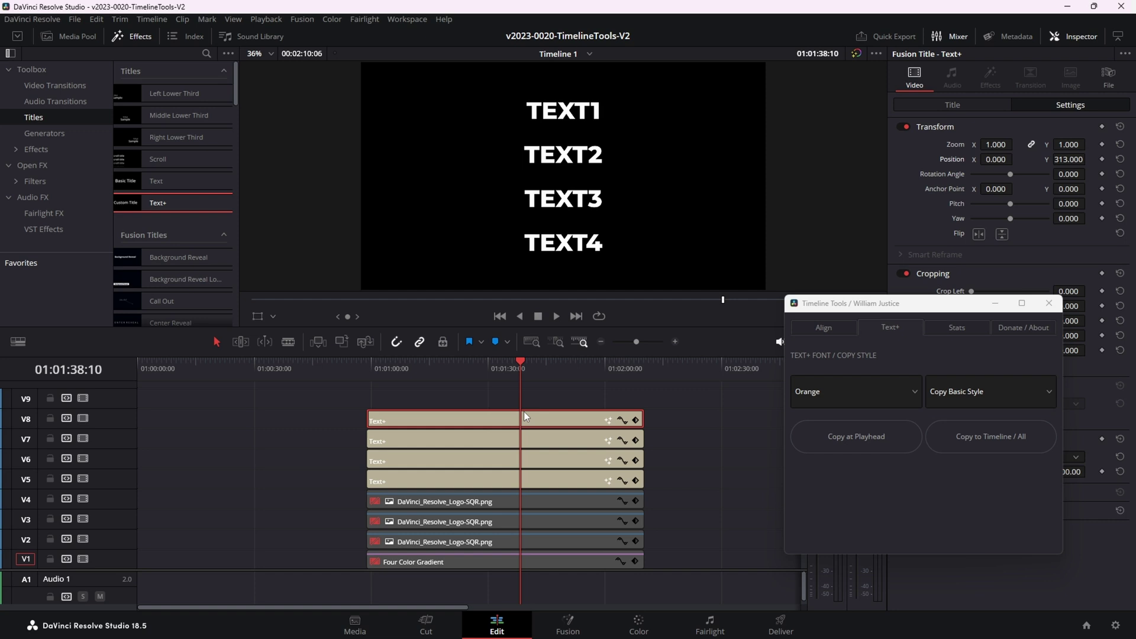
pyautogui.click(866, 386)
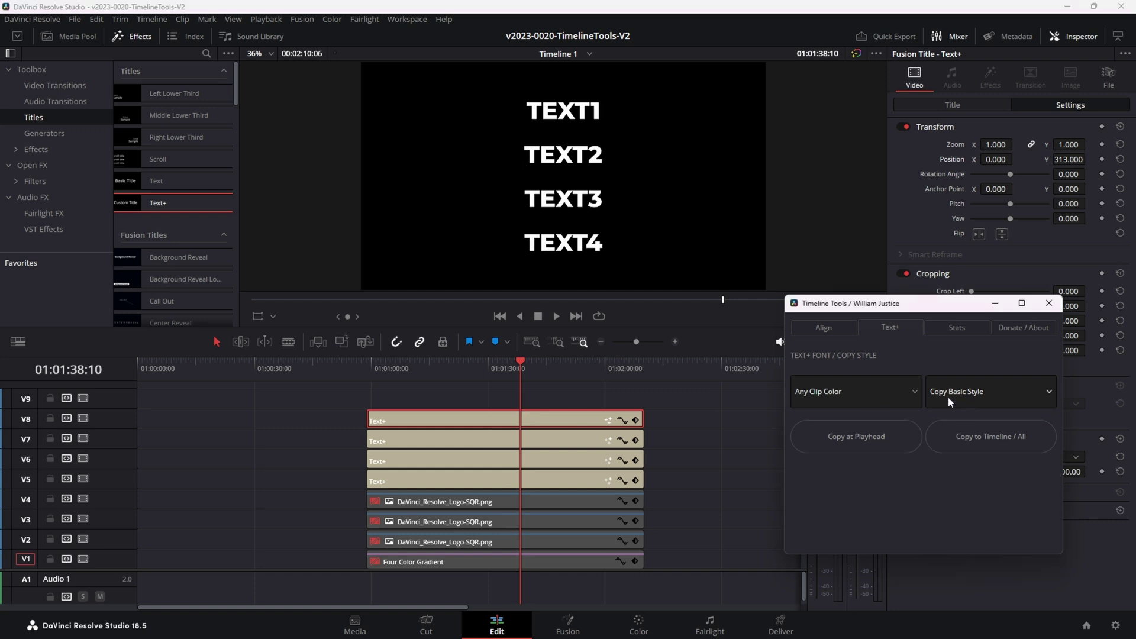
# - Choose Copy Full Style, reselect TEXT1, and return the playhead to 01:01:35:20
pyautogui.click(959, 395)
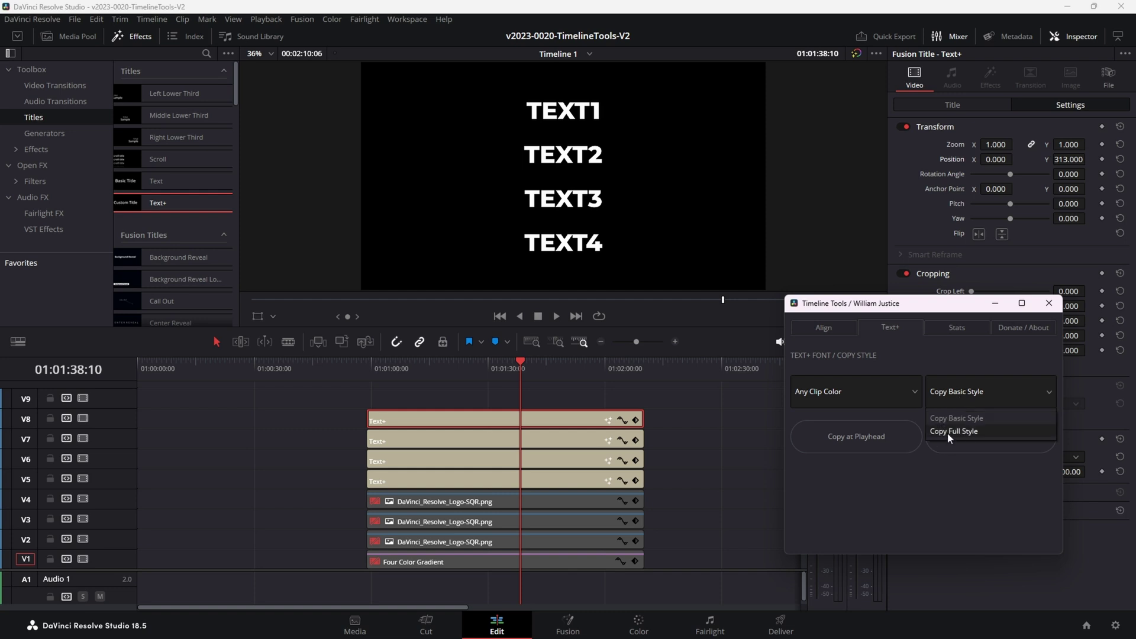
pyautogui.click(976, 394)
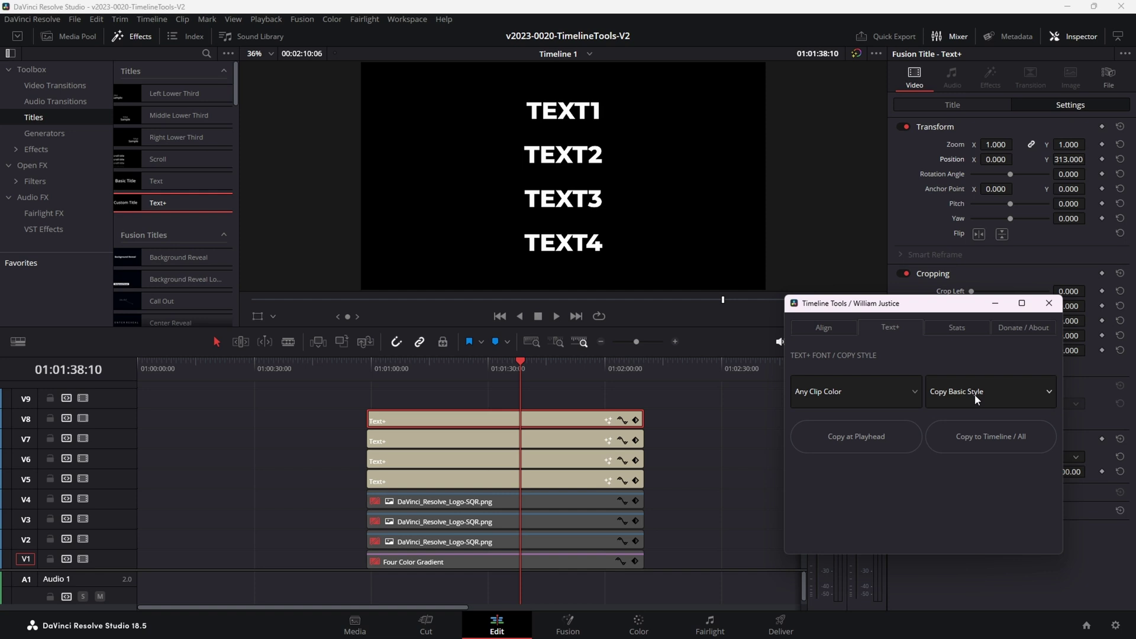
pyautogui.click(974, 394)
pyautogui.click(980, 432)
pyautogui.click(549, 421)
pyautogui.click(510, 371)
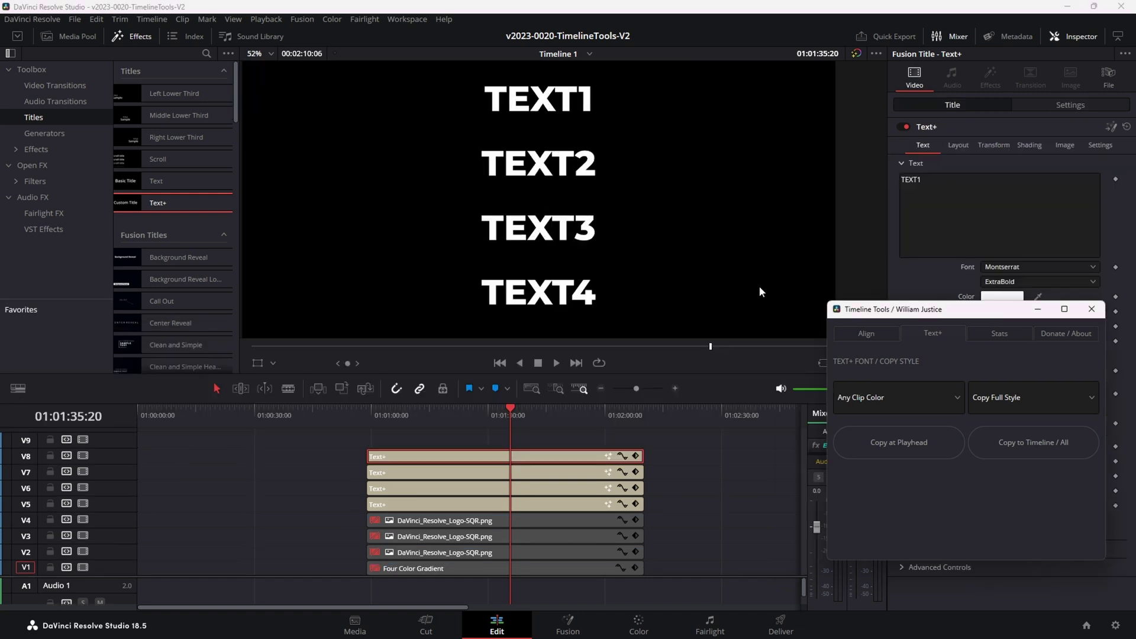
# - Move Timeline Tools to the top-left and enable TEXT1's Red Outline shading element
pyautogui.moveTo(971, 315); pyautogui.dragTo(204, 58)
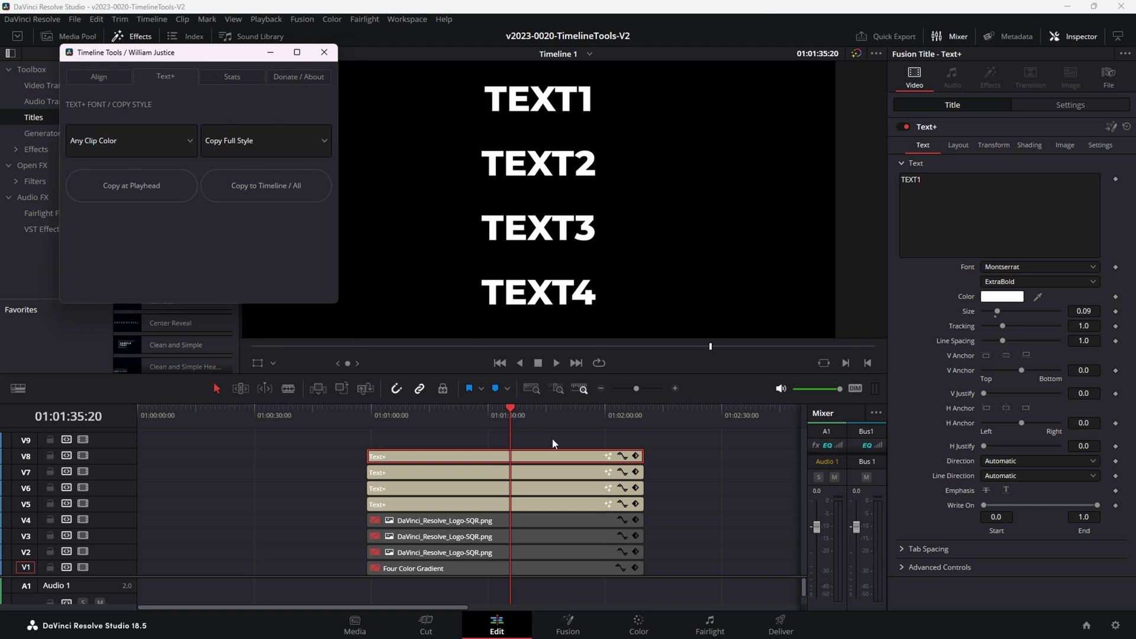
pyautogui.click(564, 460)
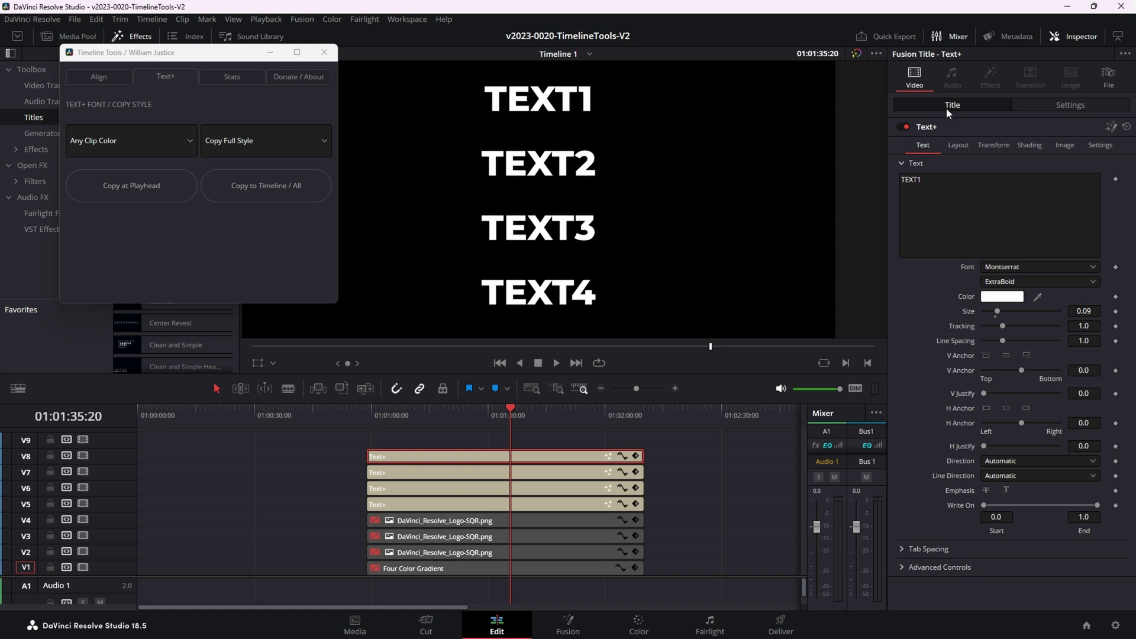
pyautogui.click(1028, 148)
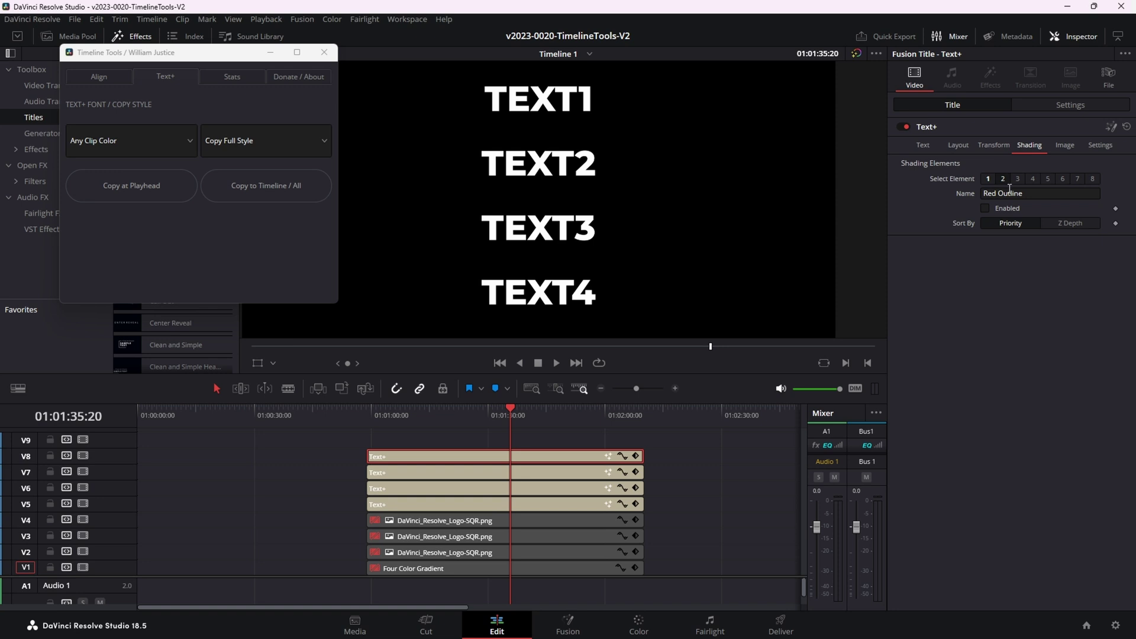
pyautogui.click(1001, 210)
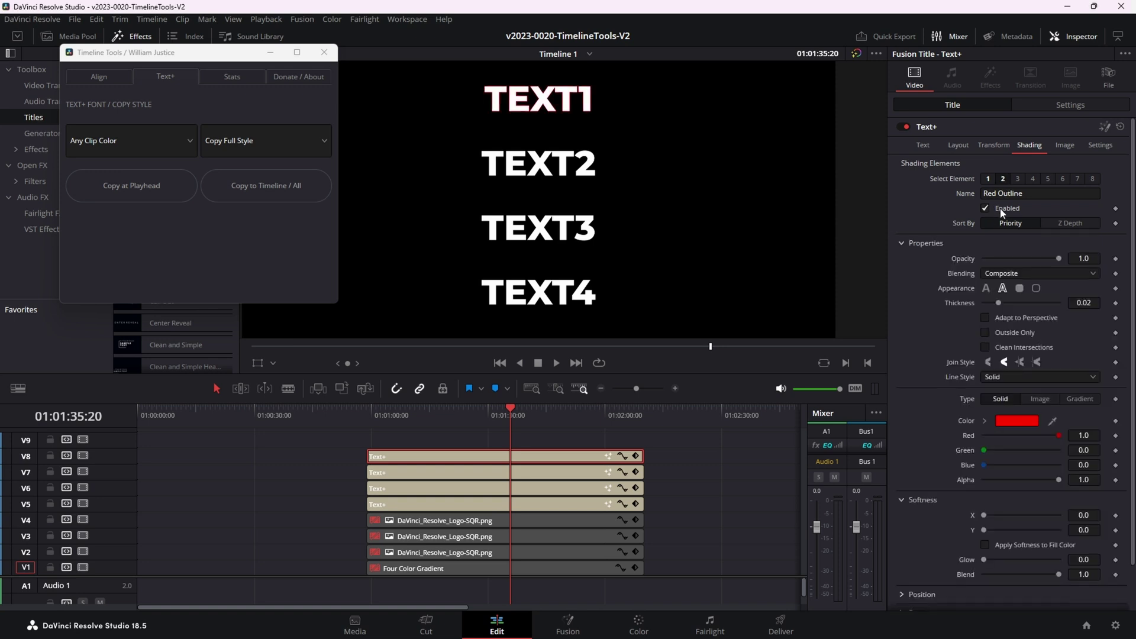
# - Set the Red Outline thickness to 0.0803 and its Line Style to Dash
pyautogui.moveTo(999, 301); pyautogui.dragTo(1048, 305)
pyautogui.click(1025, 380)
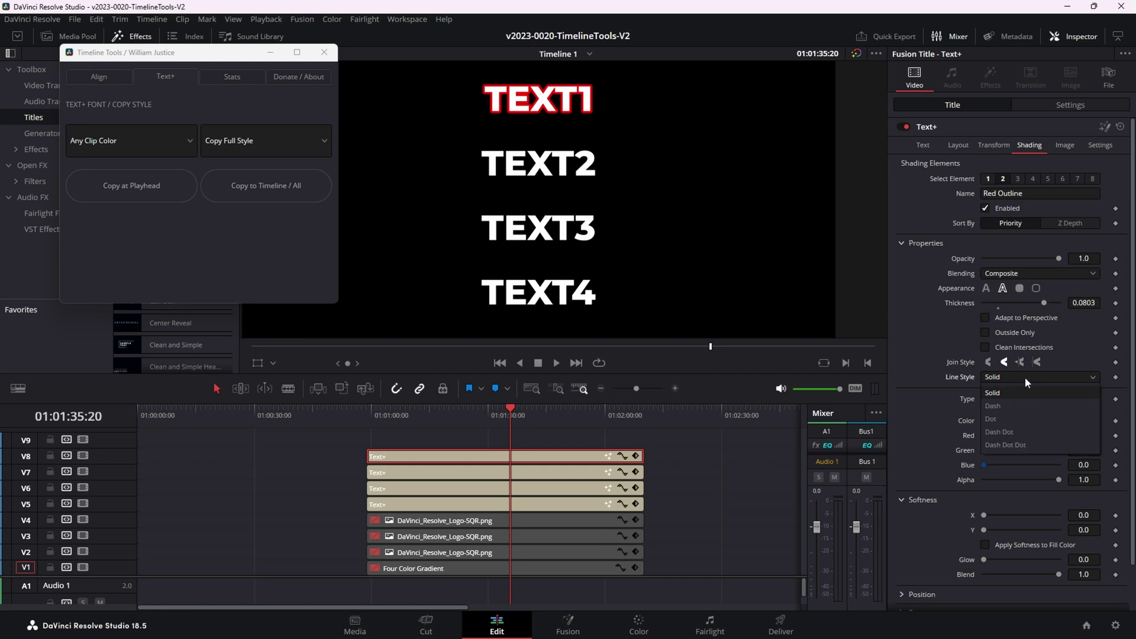
pyautogui.click(1024, 405)
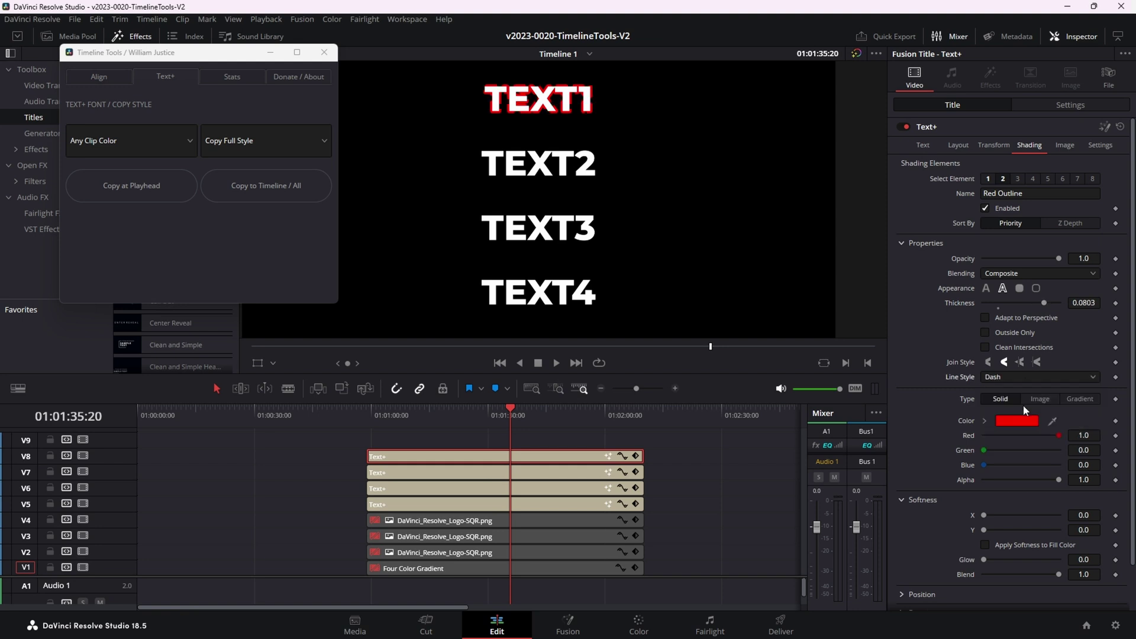
pyautogui.scroll(-3, 926, 583)
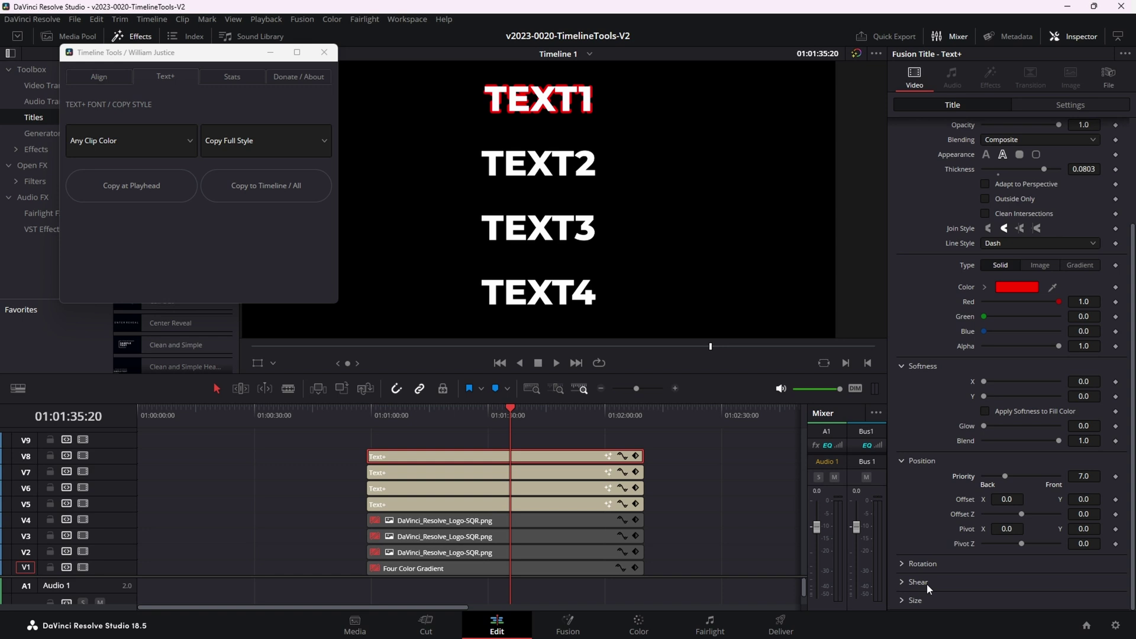
pyautogui.click(906, 599)
pyautogui.scroll(3, 952, 511)
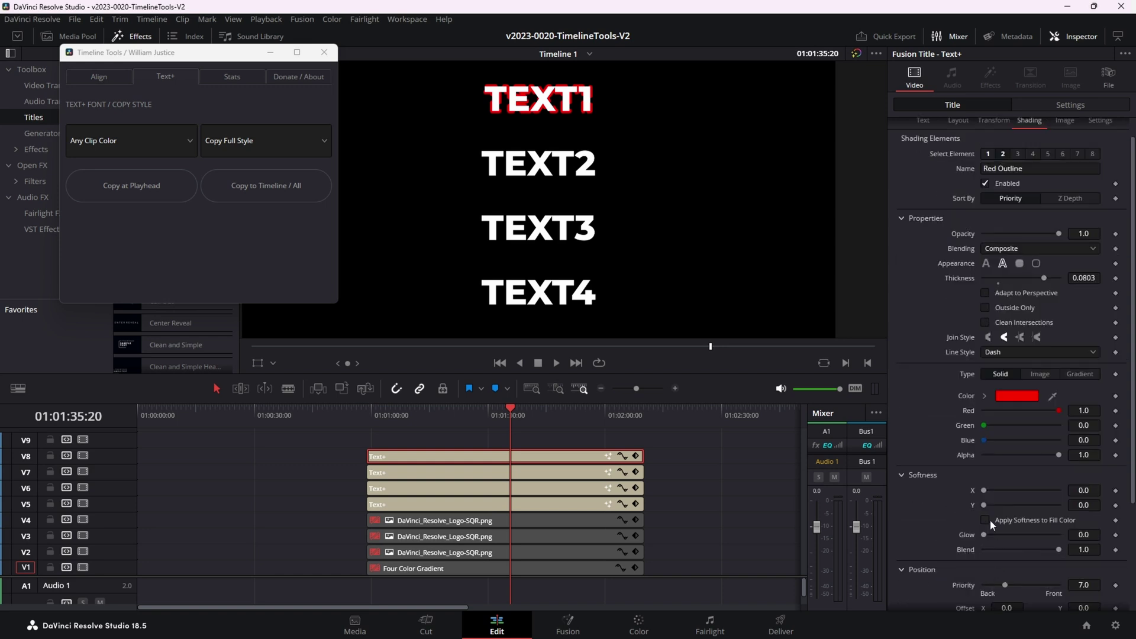
pyautogui.scroll(-3, 989, 520)
pyautogui.scroll(10, 989, 520)
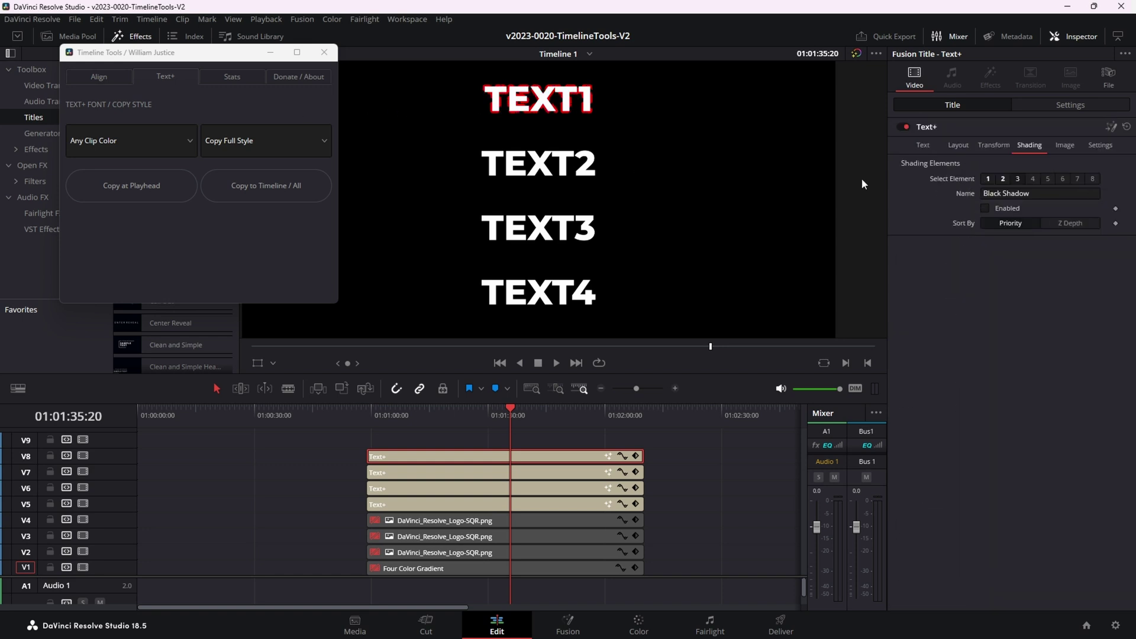
# - Enable Blue Border at Text level with Round 0.142, Extend Horizontal 0.19, Vertical 0.1
pyautogui.click(1035, 181)
pyautogui.click(987, 210)
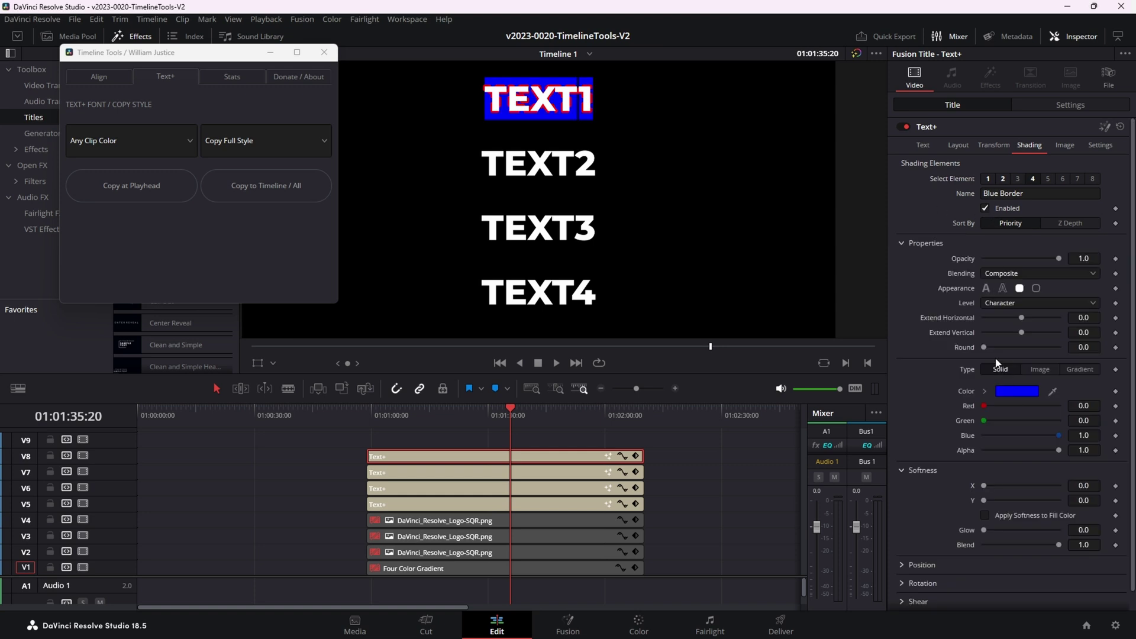
pyautogui.moveTo(983, 348)
pyautogui.mouseDown()
pyautogui.moveTo(1017, 347)
pyautogui.moveTo(995, 347)
pyautogui.mouseUp()
pyautogui.click(1010, 305)
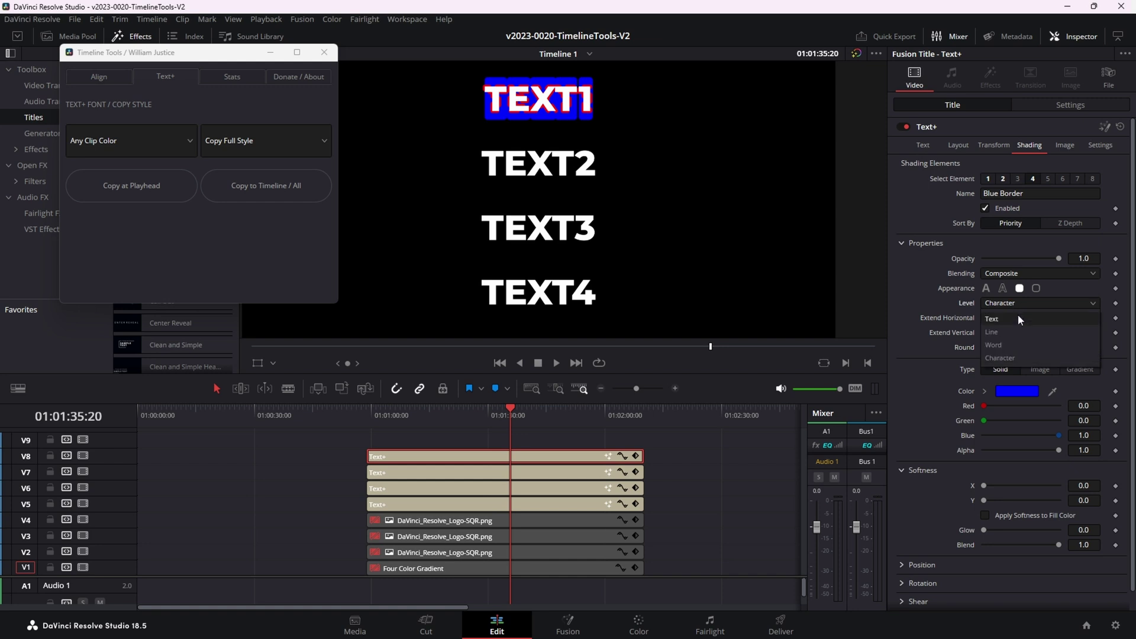
pyautogui.click(1018, 314)
pyautogui.moveTo(990, 349); pyautogui.dragTo(995, 348)
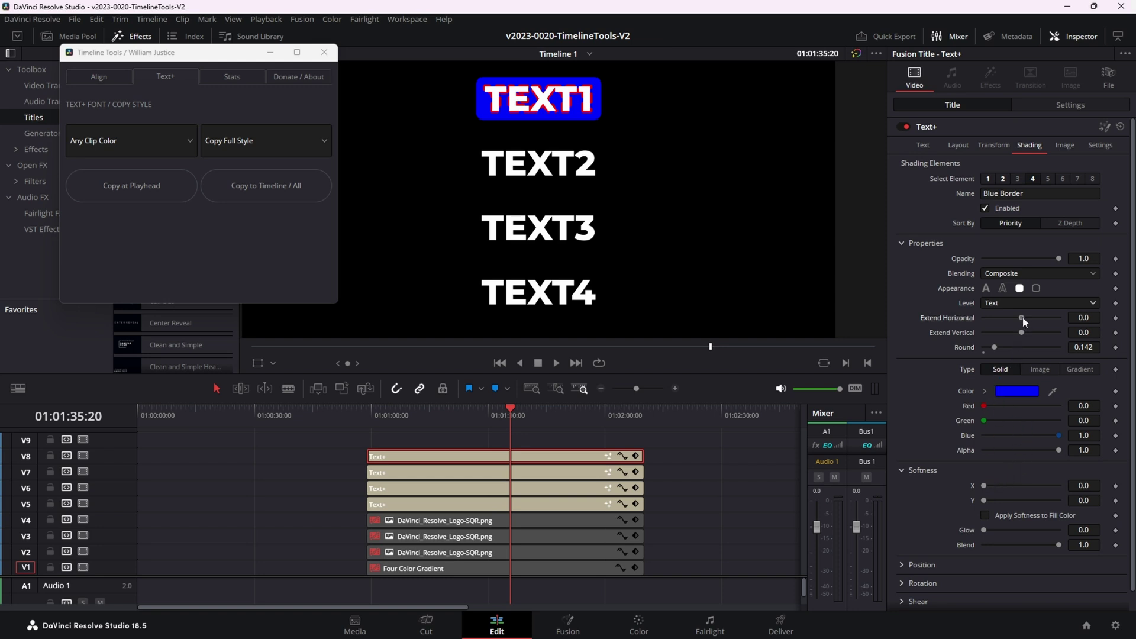
pyautogui.moveTo(1021, 318); pyautogui.dragTo(1022, 332)
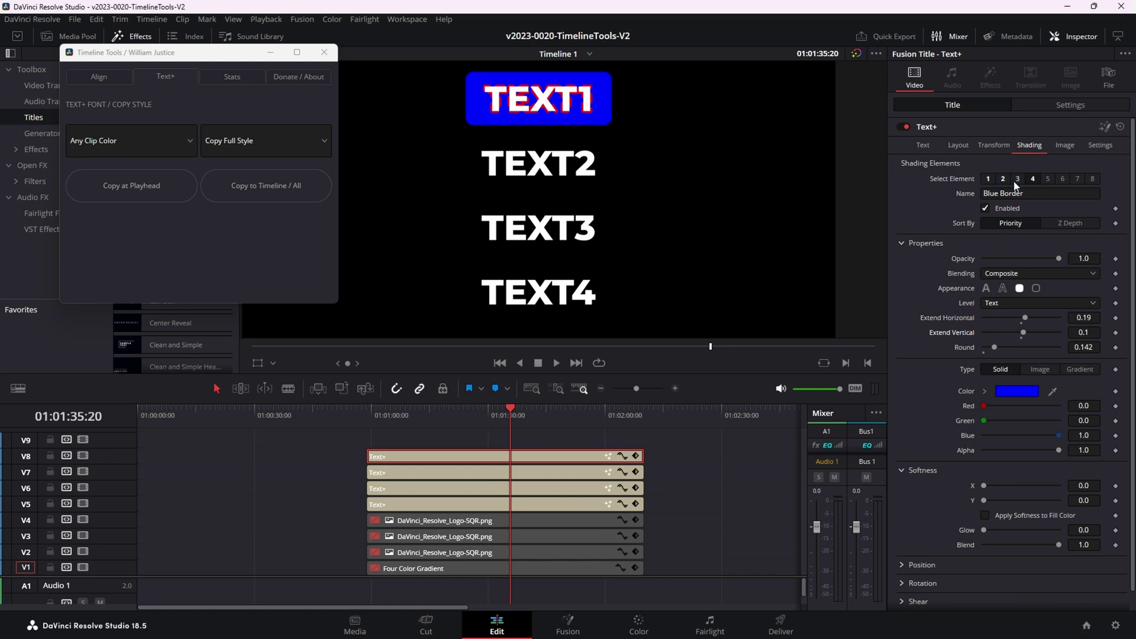
# - On the White Solid Fill element, set Shear X to 0.35 and Y to -0.2
pyautogui.click(1048, 179)
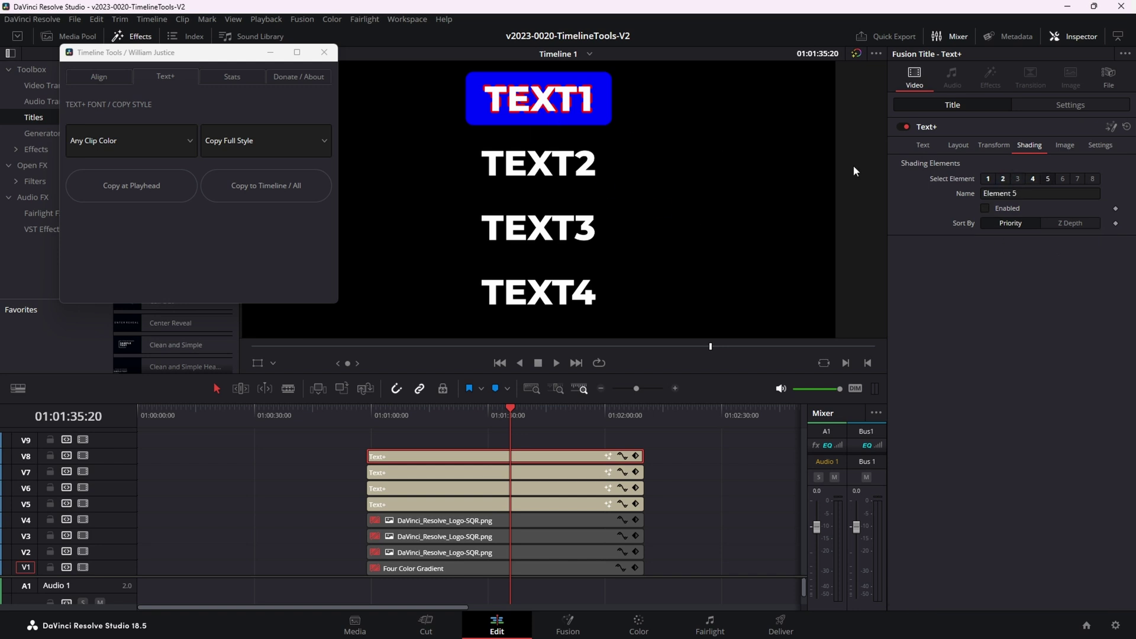
pyautogui.click(988, 179)
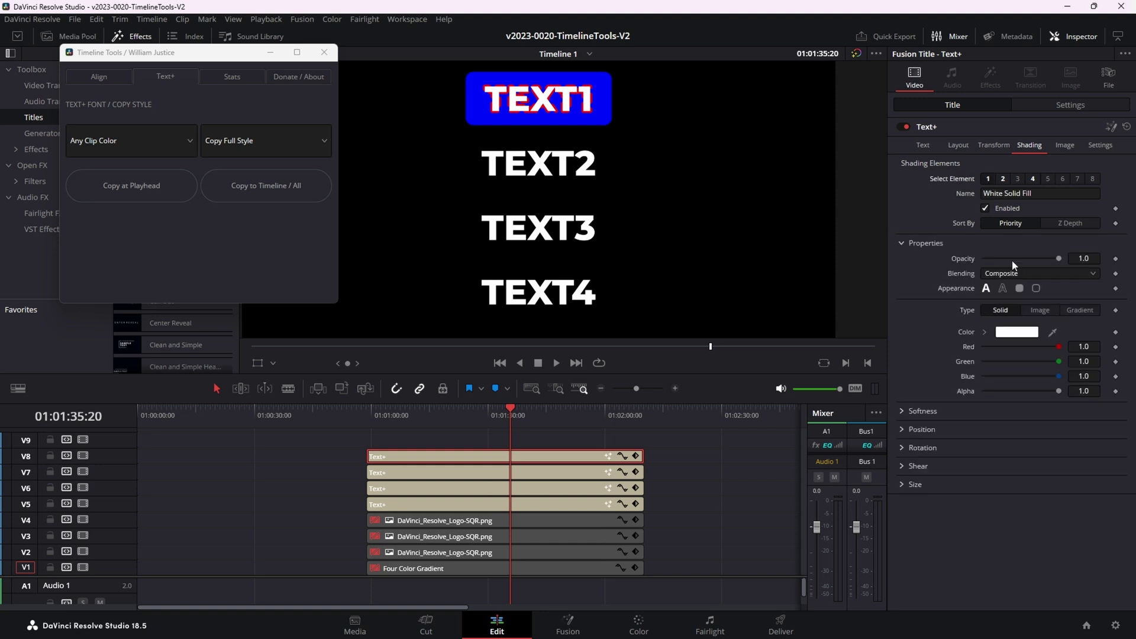
pyautogui.click(916, 467)
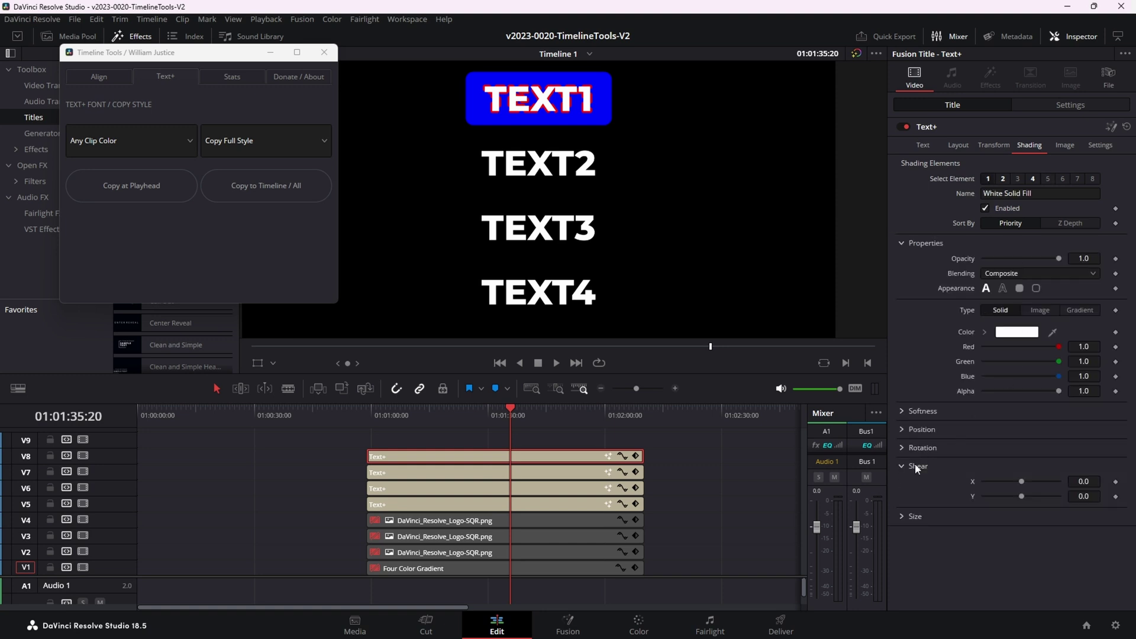
pyautogui.moveTo(1021, 481)
pyautogui.mouseDown()
pyautogui.moveTo(1033, 481)
pyautogui.moveTo(1020, 496)
pyautogui.moveTo(1010, 488)
pyautogui.mouseUp()
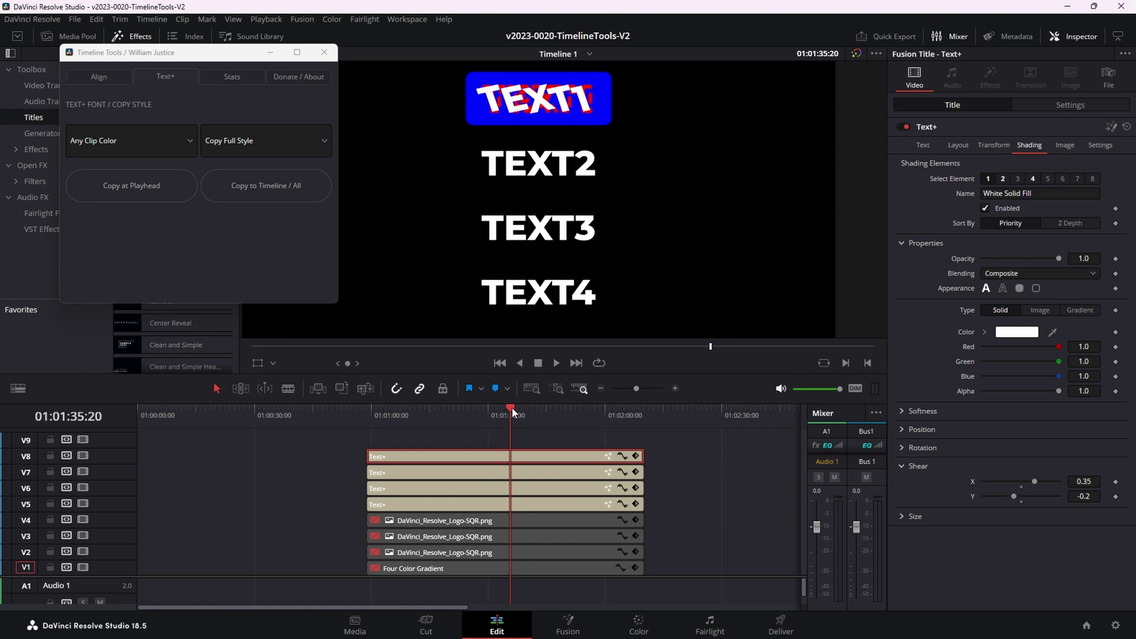
pyautogui.scroll(2, 530, 490)
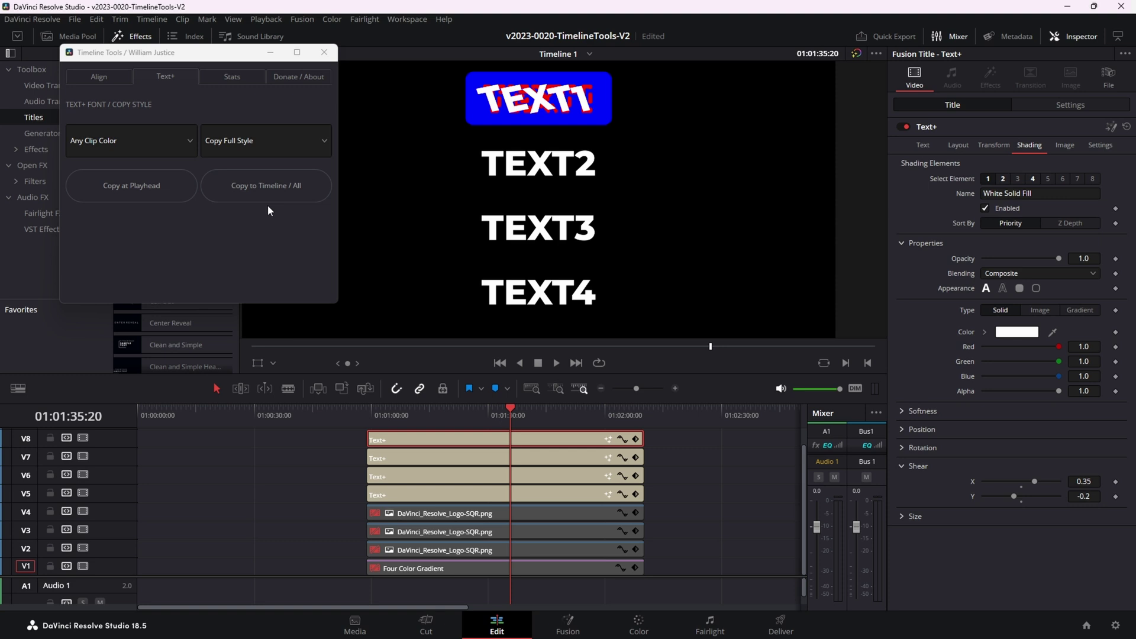
# - Try copying TEXT1's style, then change the Blue Border box colour to pink
pyautogui.click(131, 193)
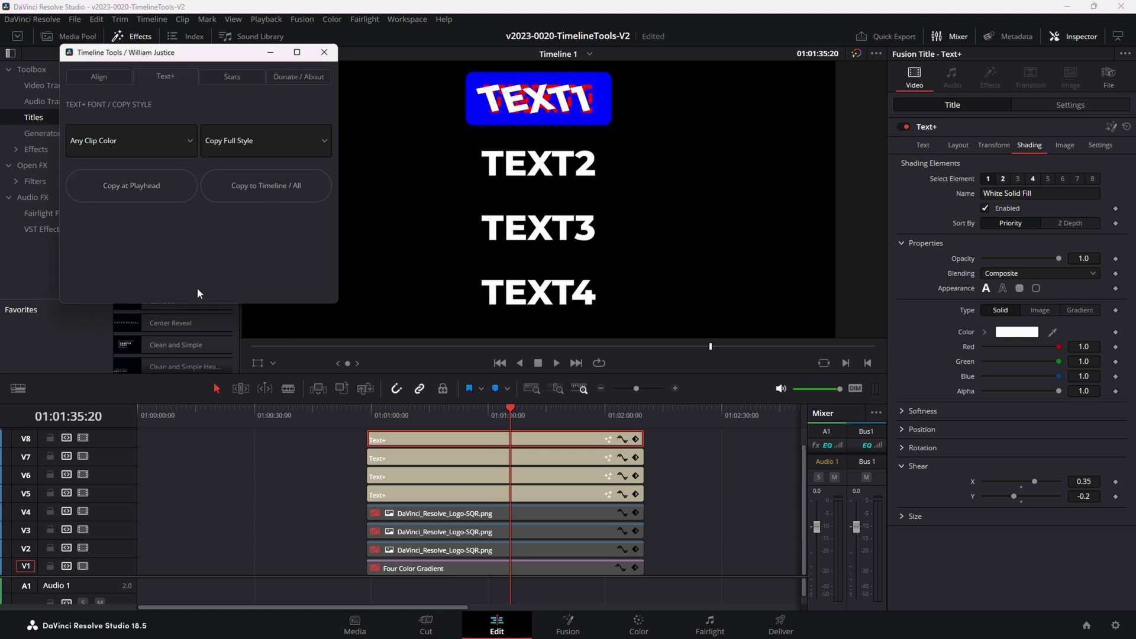
pyautogui.click(518, 445)
pyautogui.click(1002, 180)
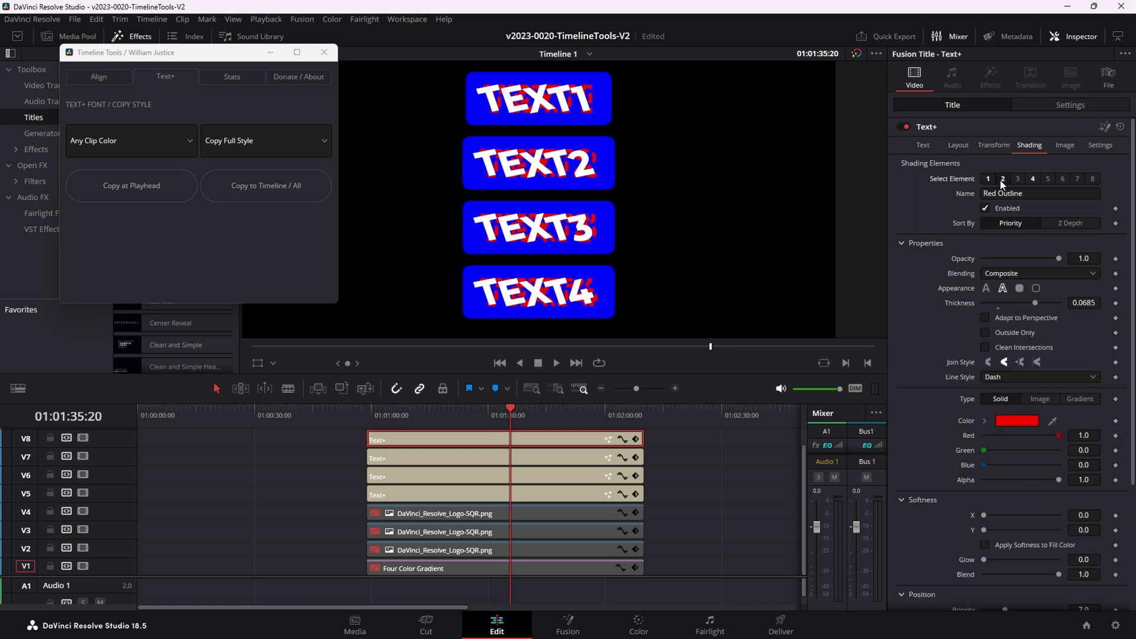
pyautogui.click(1033, 179)
pyautogui.click(1016, 391)
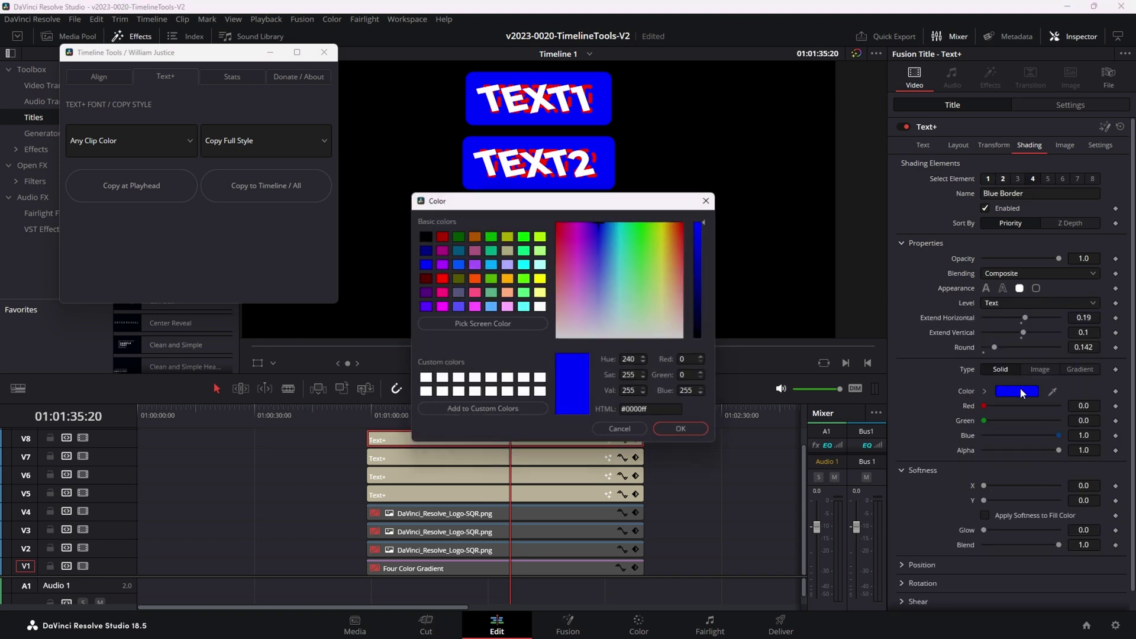
pyautogui.click(642, 227)
pyautogui.moveTo(642, 227); pyautogui.dragTo(565, 230)
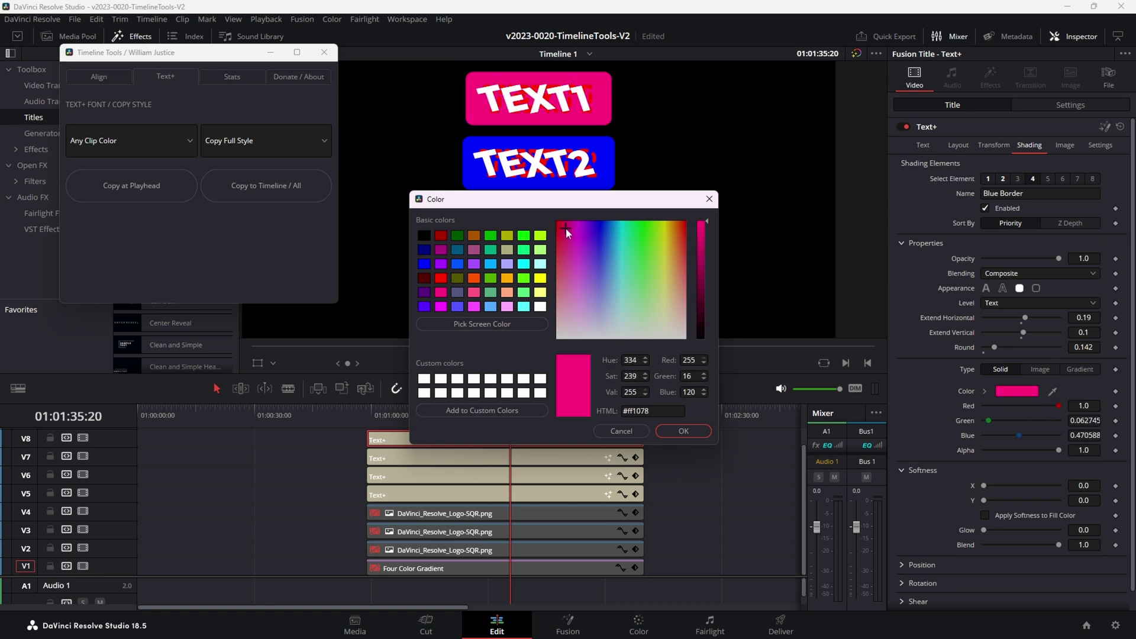
pyautogui.click(681, 433)
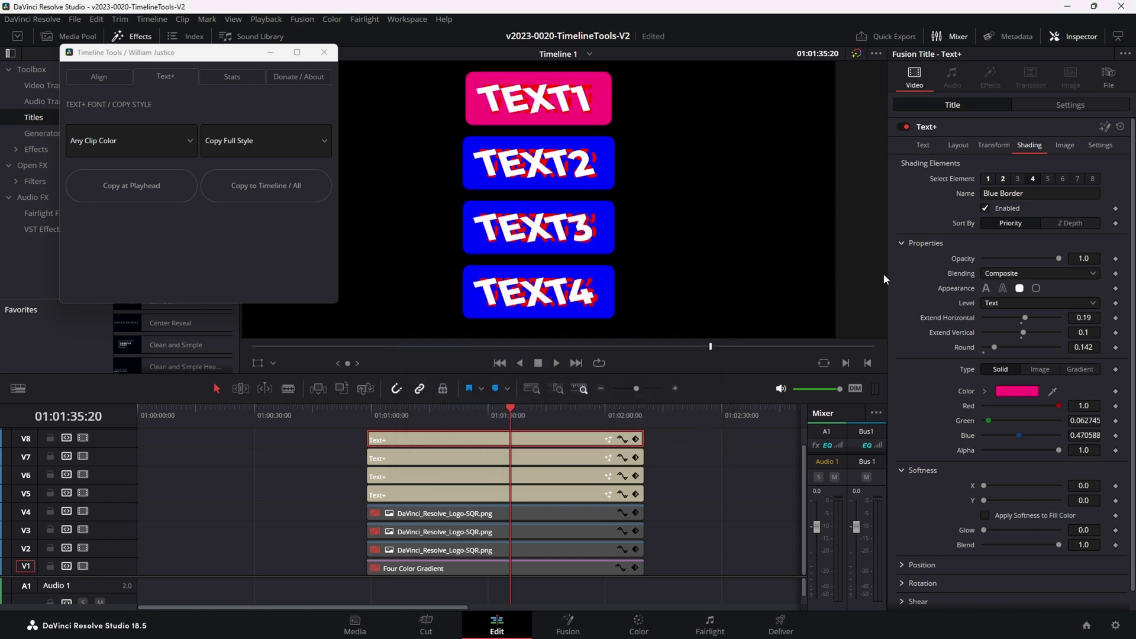
# - Make the Red Outline black and Copy at Playhead to style all four titles
pyautogui.click(1003, 179)
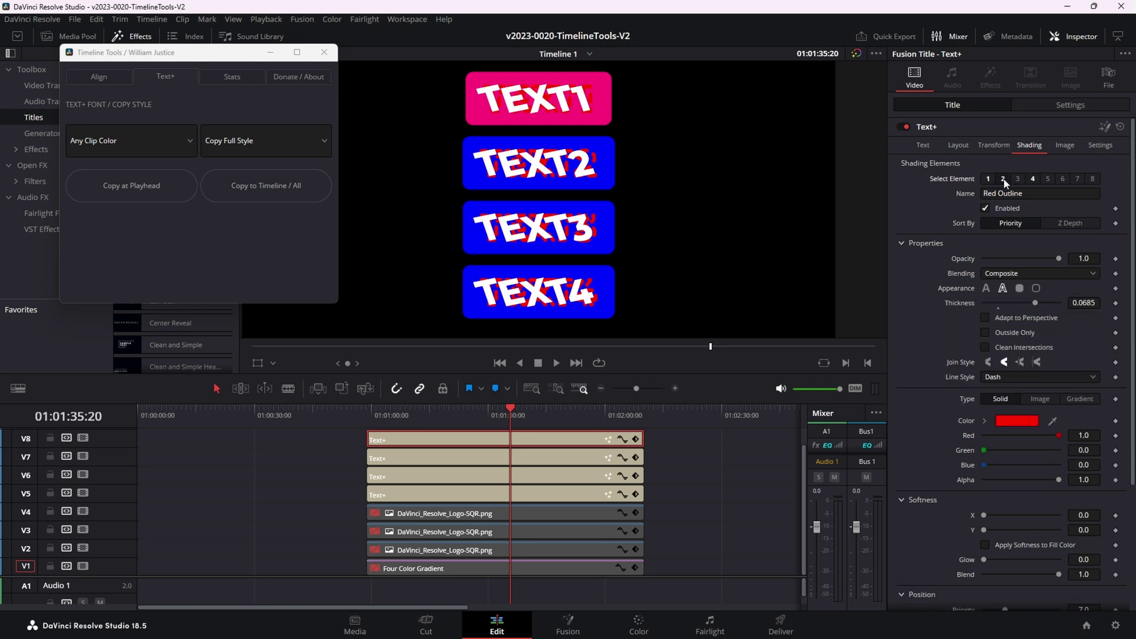
pyautogui.click(1016, 422)
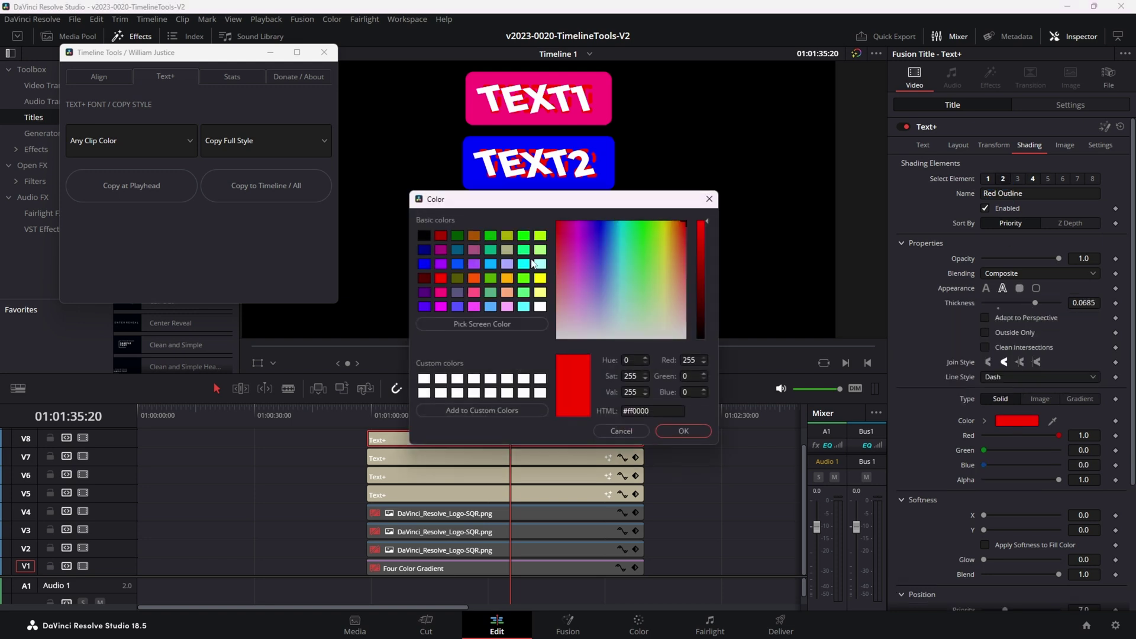
pyautogui.click(424, 236)
pyautogui.click(684, 430)
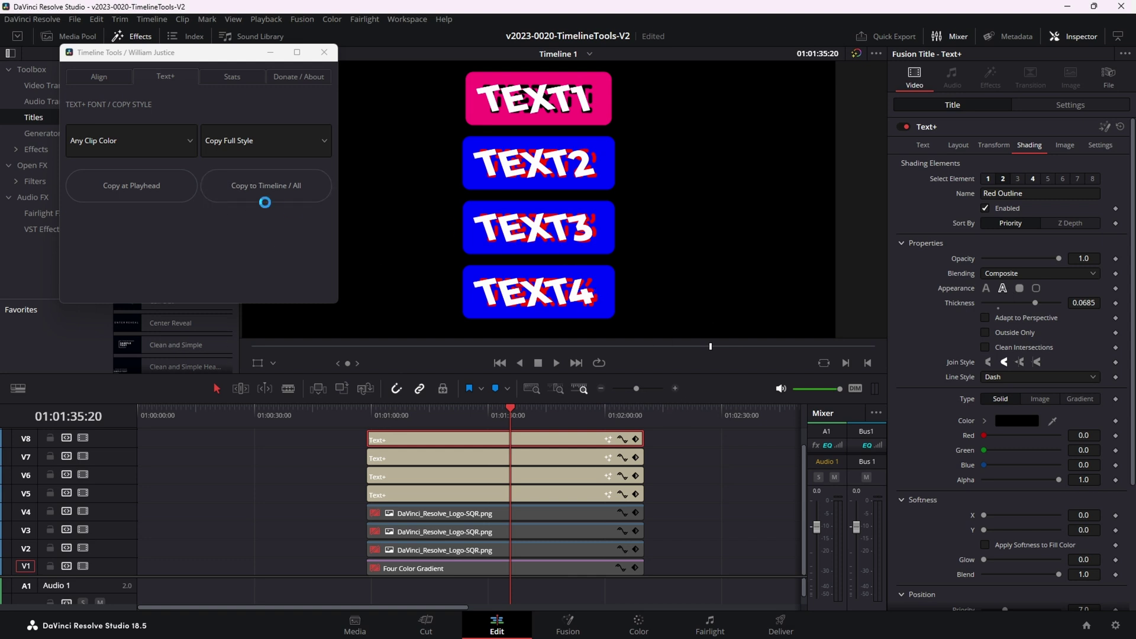
pyautogui.click(152, 186)
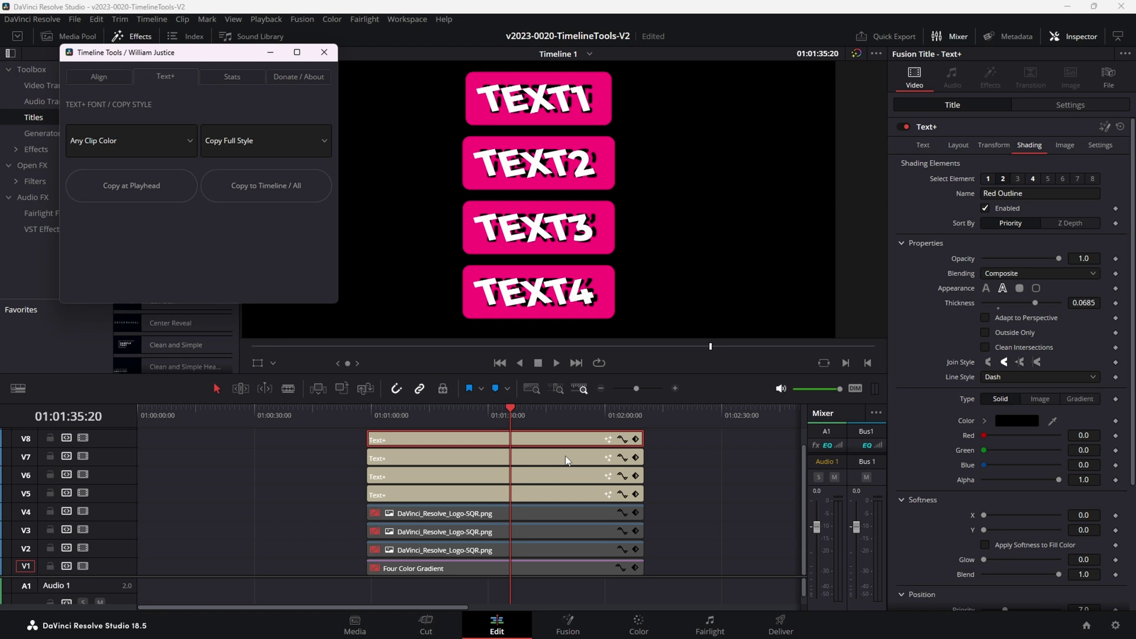
# - Re-enable the logo and gradient background clips on tracks V1–V4
pyautogui.click(386, 445)
pyautogui.moveTo(334, 515); pyautogui.dragTo(661, 592)
pyautogui.press('d')
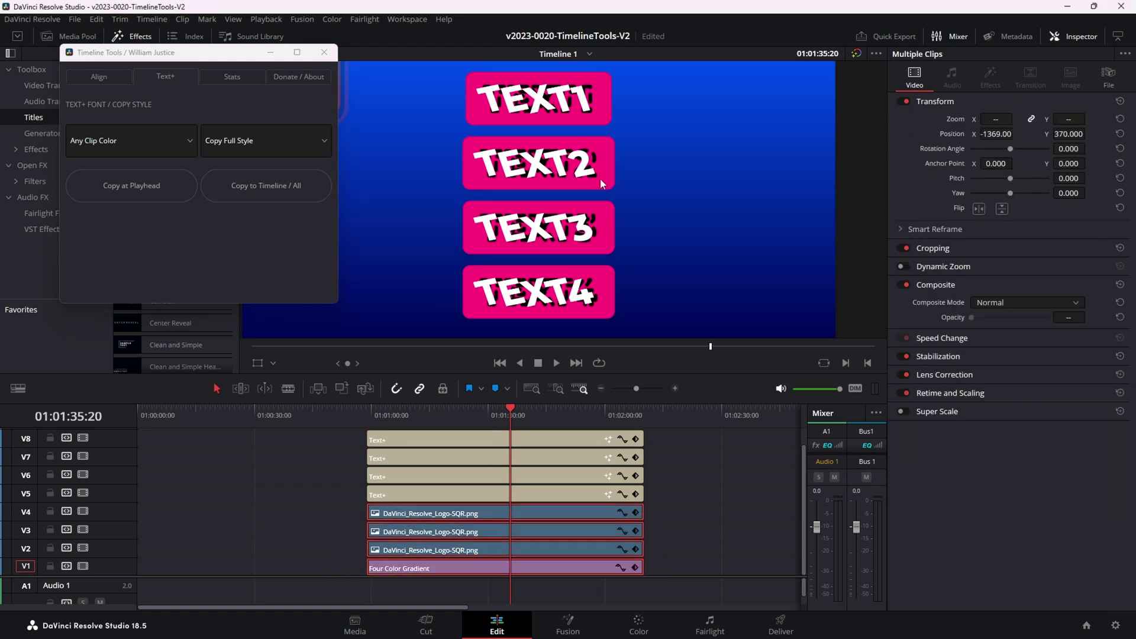
# - Show the Timeline Tools Stats: Timeline 1 with 8 clips, 9m 30s total, 1m 11s longest
pyautogui.moveTo(222, 54); pyautogui.dragTo(261, 146)
pyautogui.click(264, 142)
pyautogui.click(232, 247)
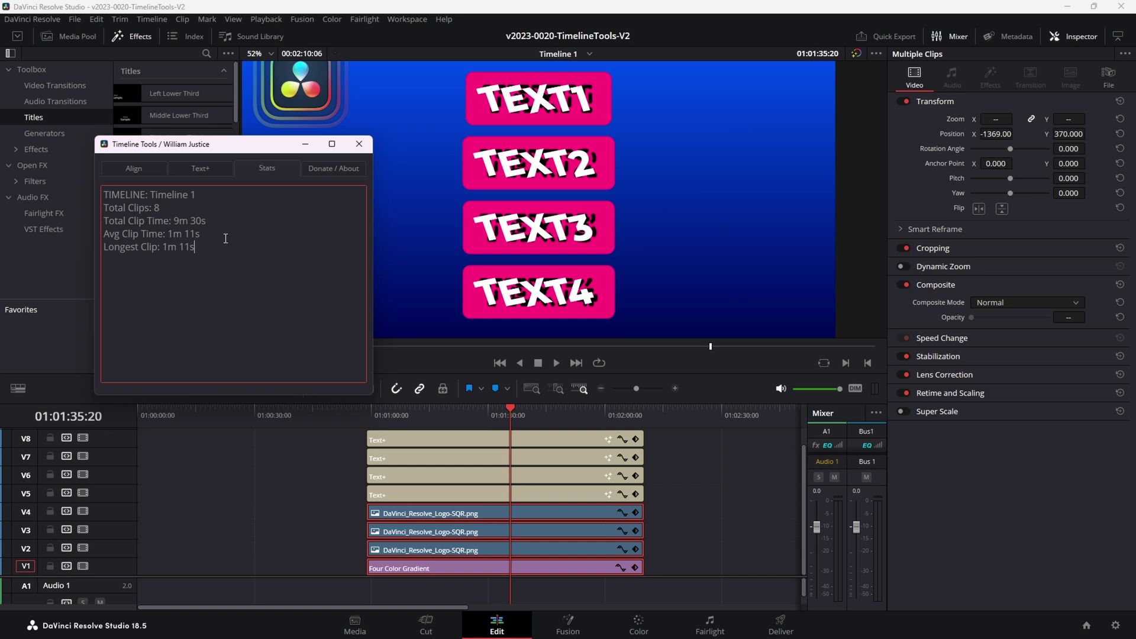
# - Set the clip colour of the V8, V7 and V6 Text+ titles to Orange
pyautogui.click(467, 444)
pyautogui.keyDown('shift'); pyautogui.click(466, 477); pyautogui.keyUp('shift')
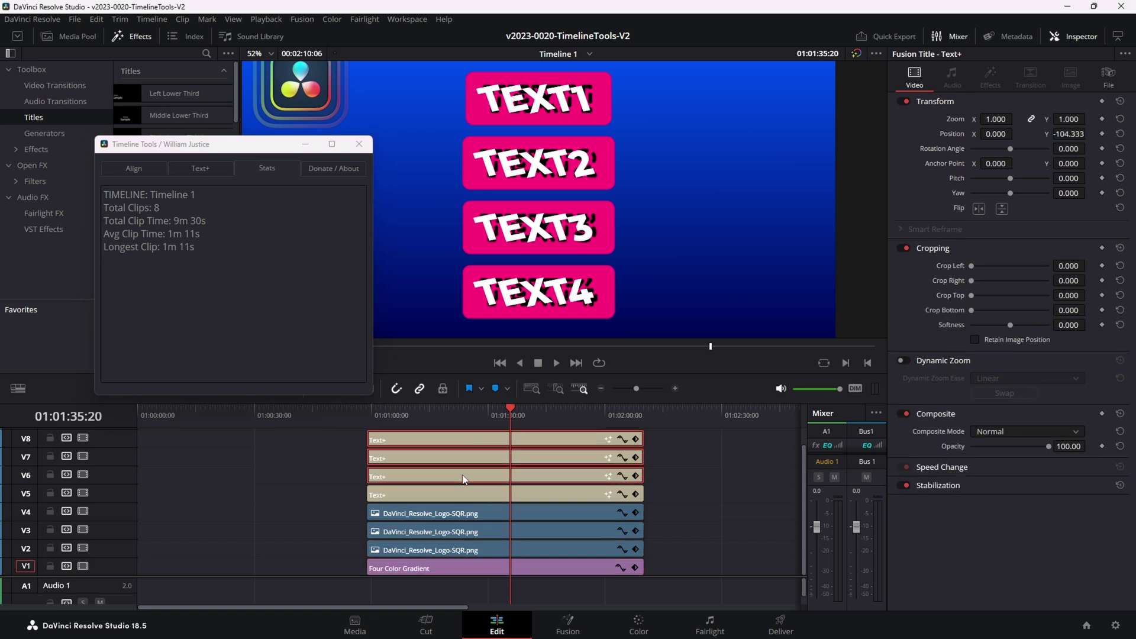
pyautogui.rightClick(465, 458)
pyautogui.moveTo(621, 400)
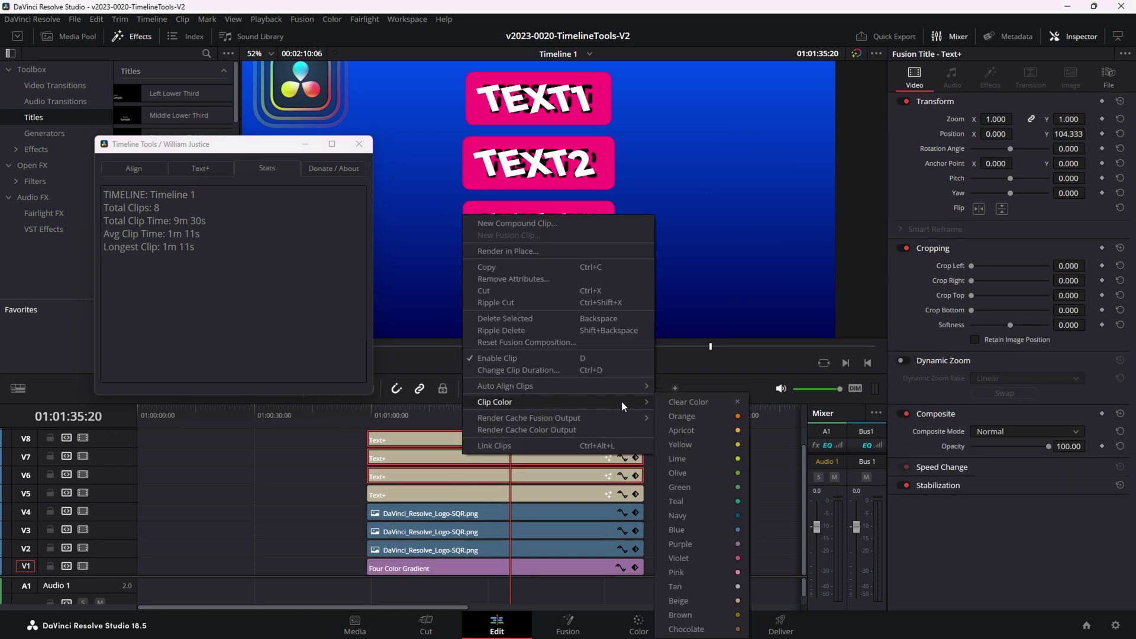
pyautogui.click(716, 415)
# - Refresh Stats to list Orange: 3 clips, 3m 34s, and move the playhead to about 01:01:32
pyautogui.click(207, 172)
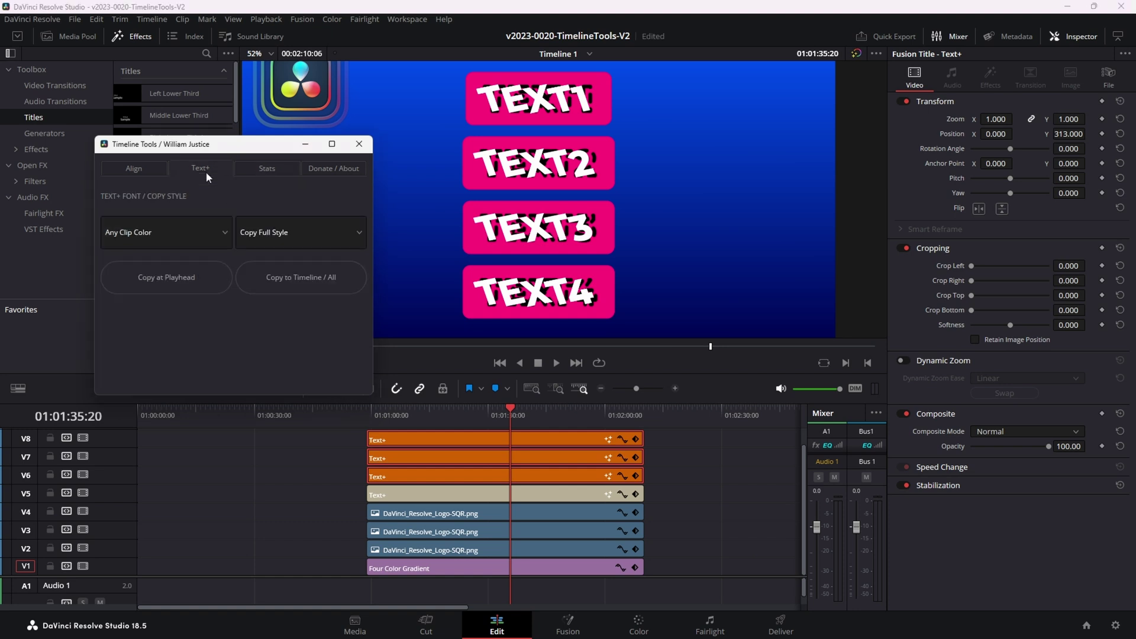
pyautogui.click(266, 169)
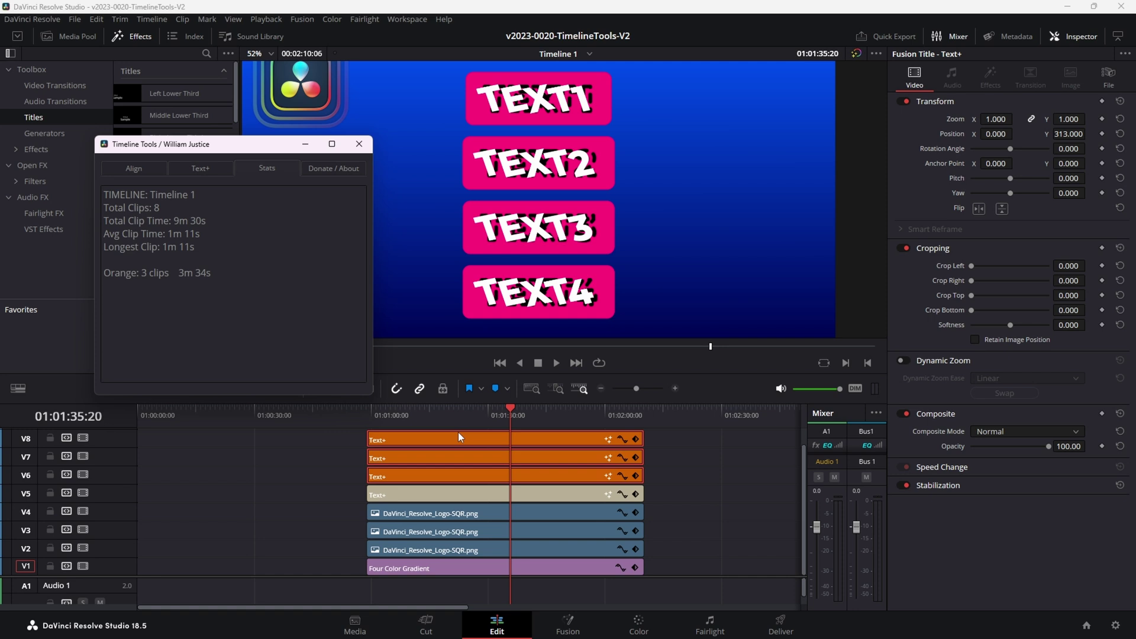
pyautogui.click(373, 421)
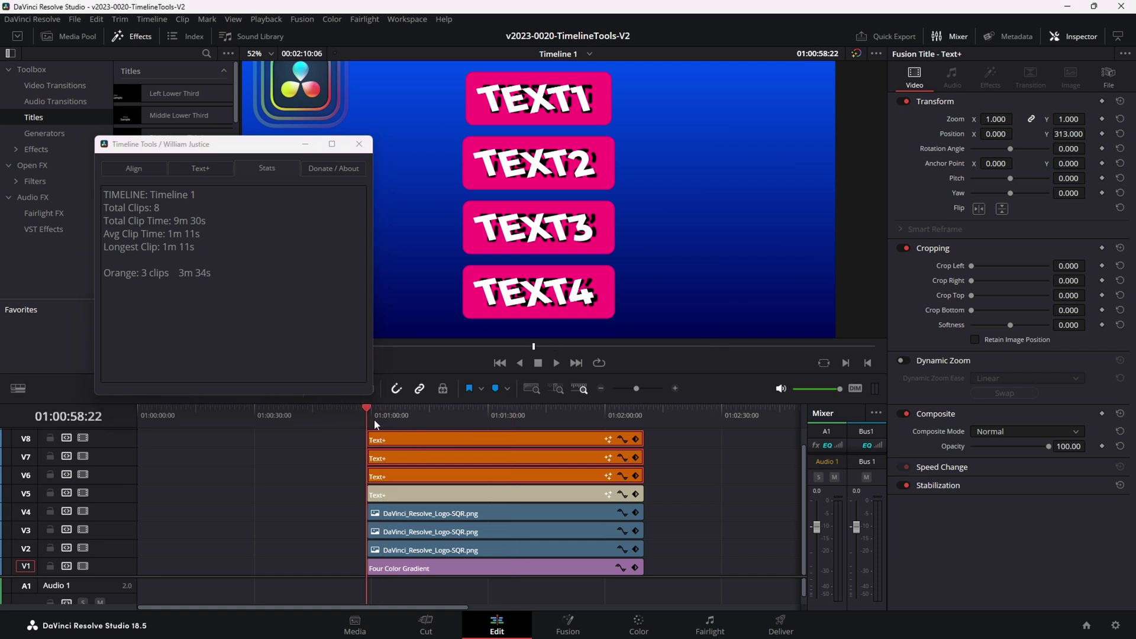
pyautogui.moveTo(376, 423); pyautogui.dragTo(497, 419)
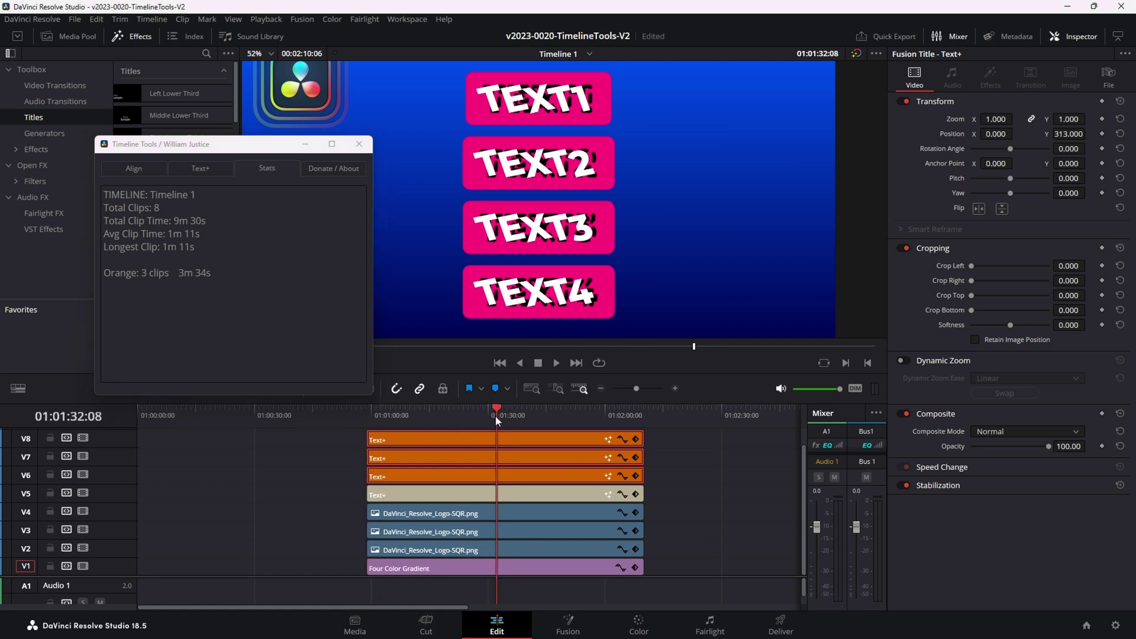
# - Show the Timeline Tools Donate / About tab listing version 1.2
pyautogui.click(328, 170)
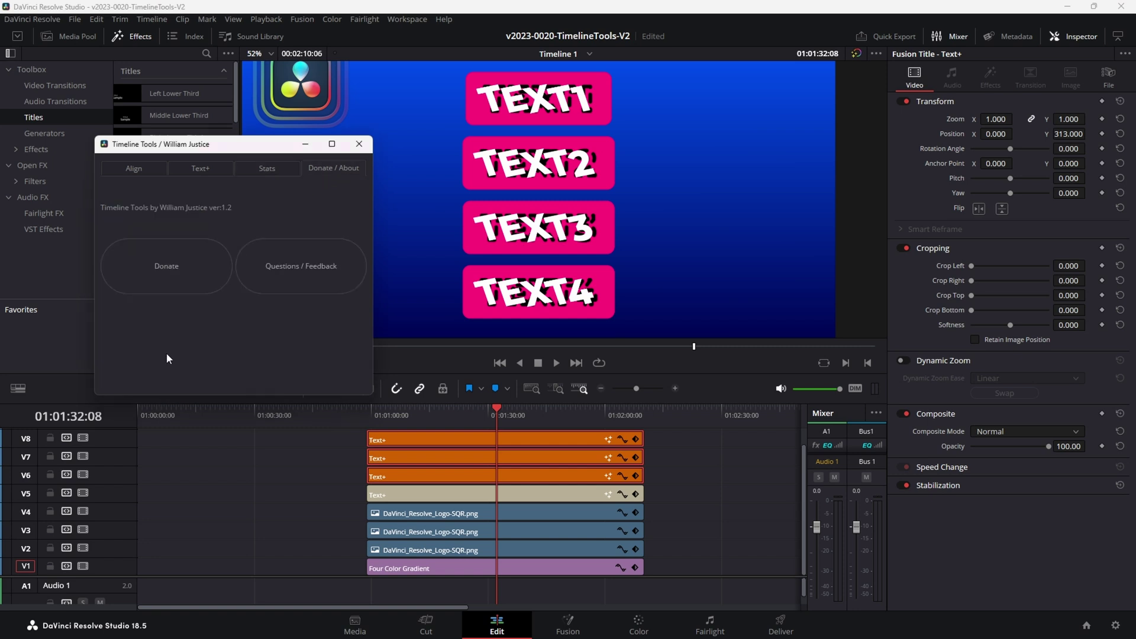